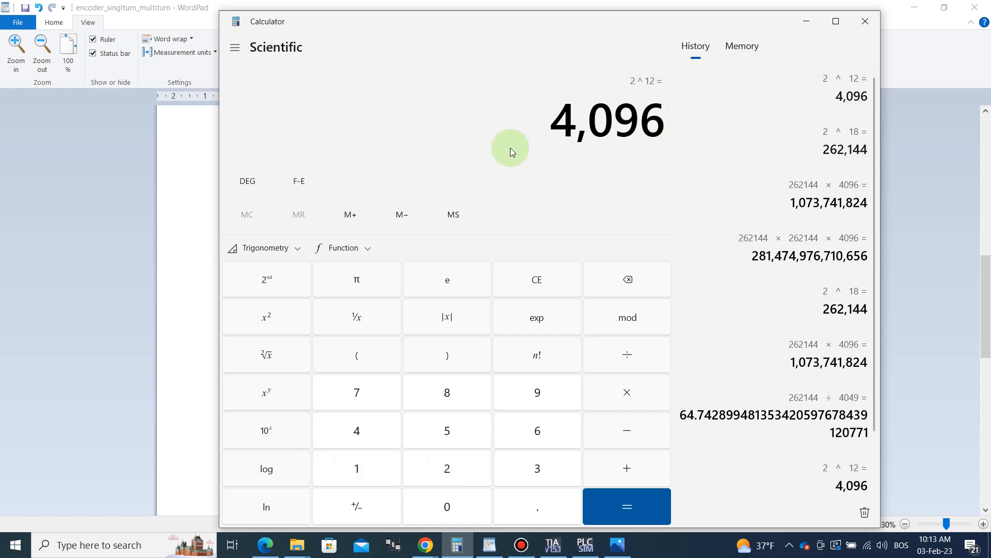
Step: Minimize the calculator and review the AFS singleturn and AFM multiturn encoder descriptions in the encoder_singlturn_multiturn document
click(807, 22)
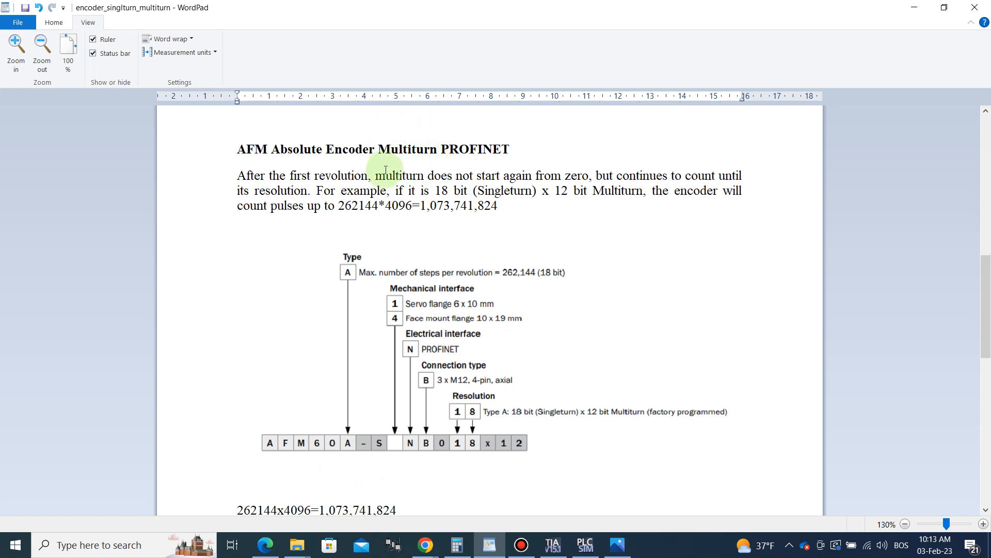
scroll(390, 175, up, 6)
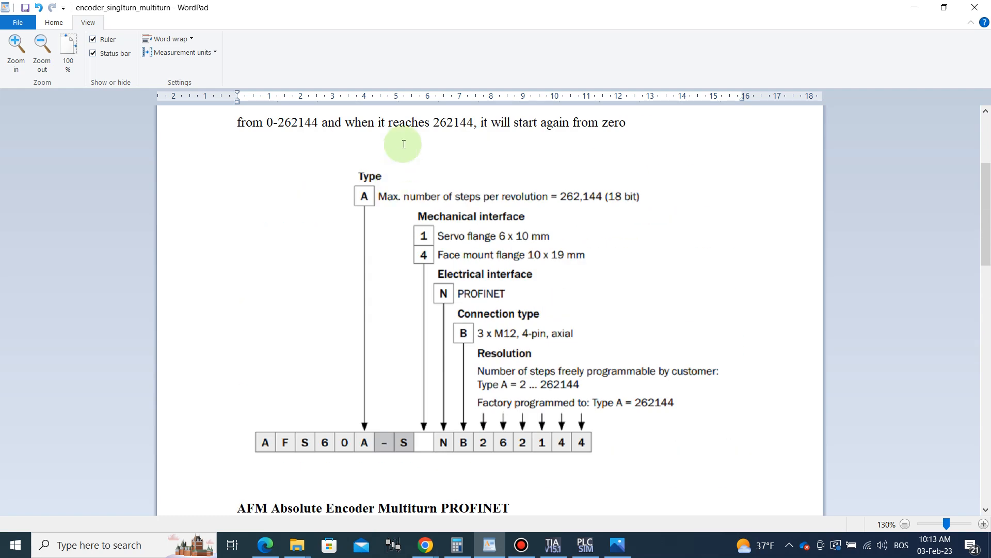
scroll(402, 148, up, 1)
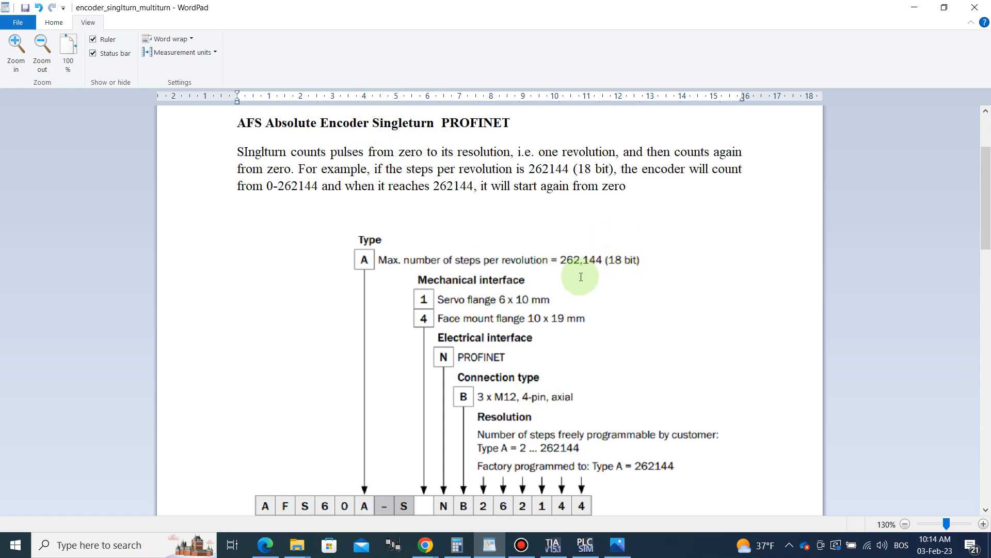
scroll(594, 303, down, 1)
scroll(593, 300, down, 5)
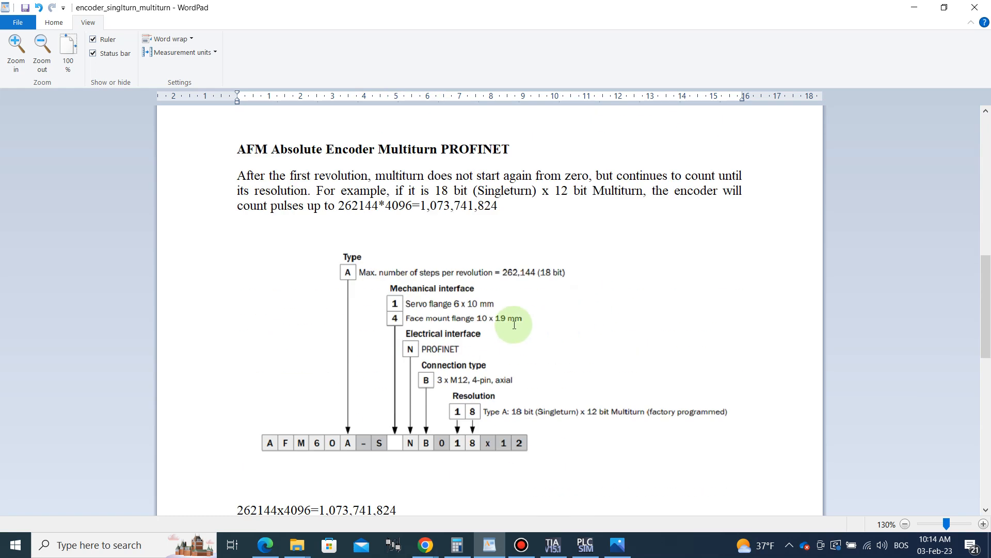
Step: Switch to TIA Portal and examine the network view with PLC_2, PC-System_1 and the AFS60A and AFM60A encoders
click(552, 545)
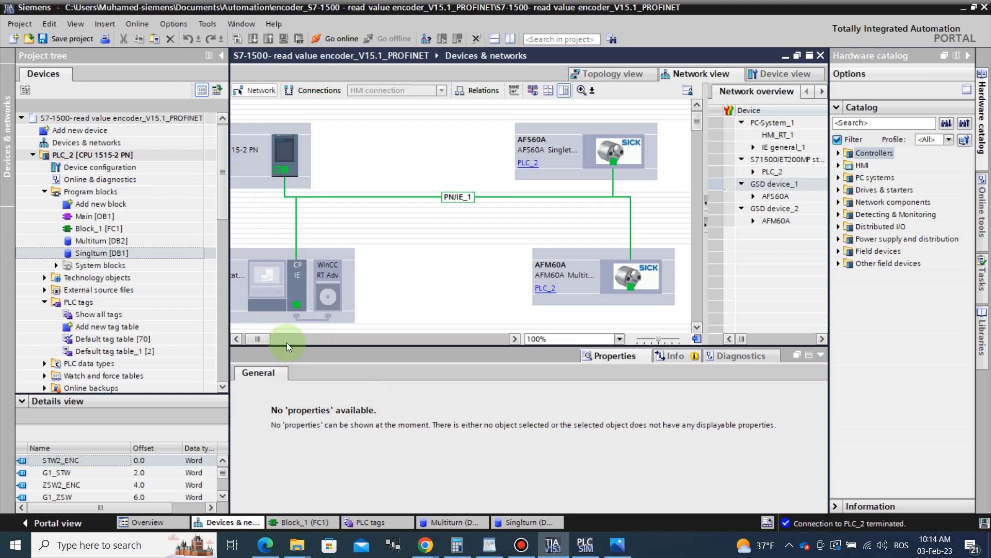
drag(266, 344, 263, 344)
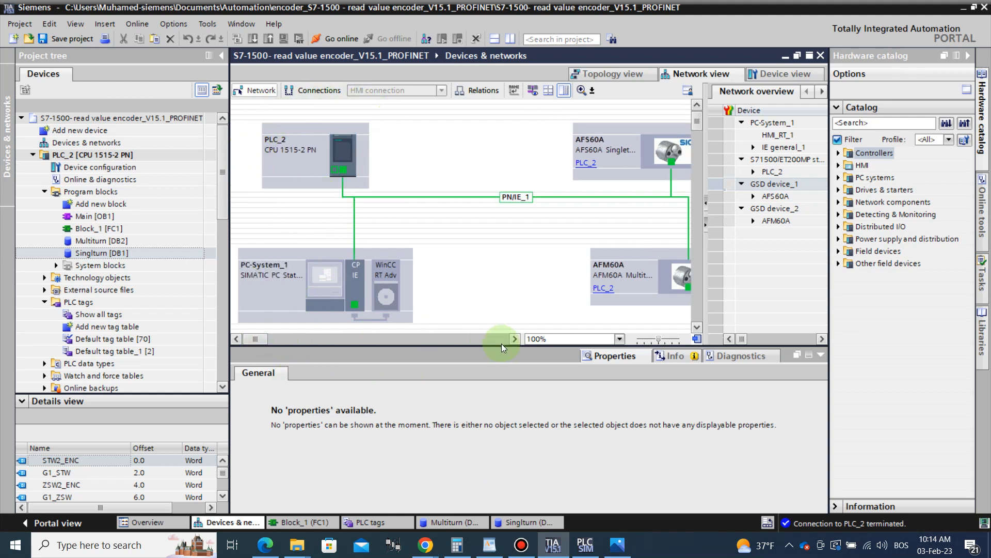
click(516, 340)
drag(516, 342, 517, 342)
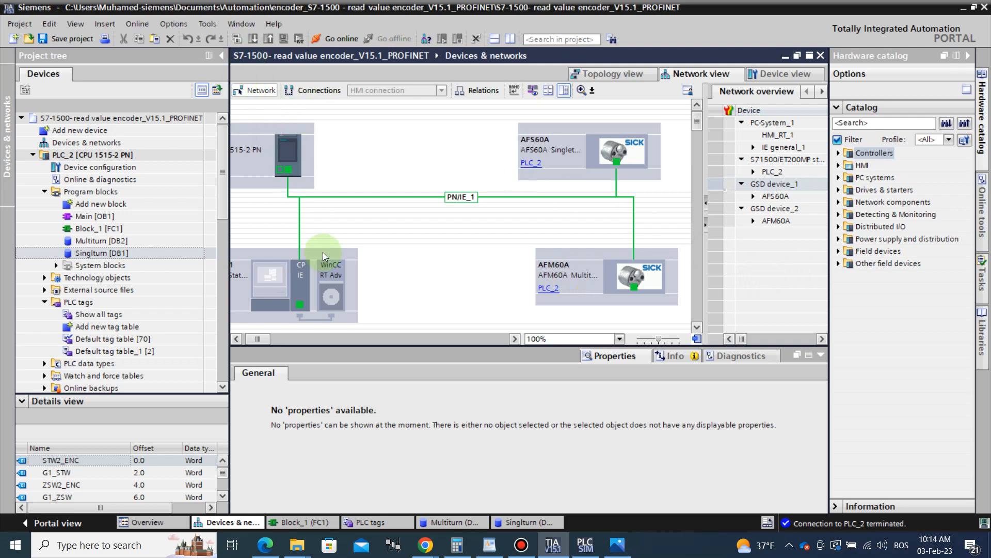
Step: Switch to the AFM60A-BENB018x12 product page in Chrome and examine its software downloads for the GSDML file
mouse_move(425, 545)
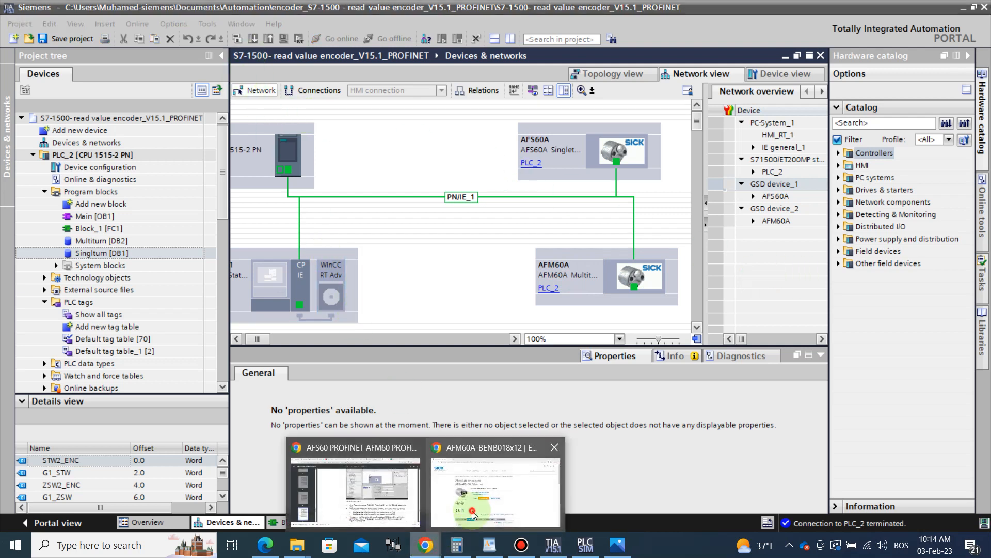
click(356, 491)
scroll(338, 308, down, 5)
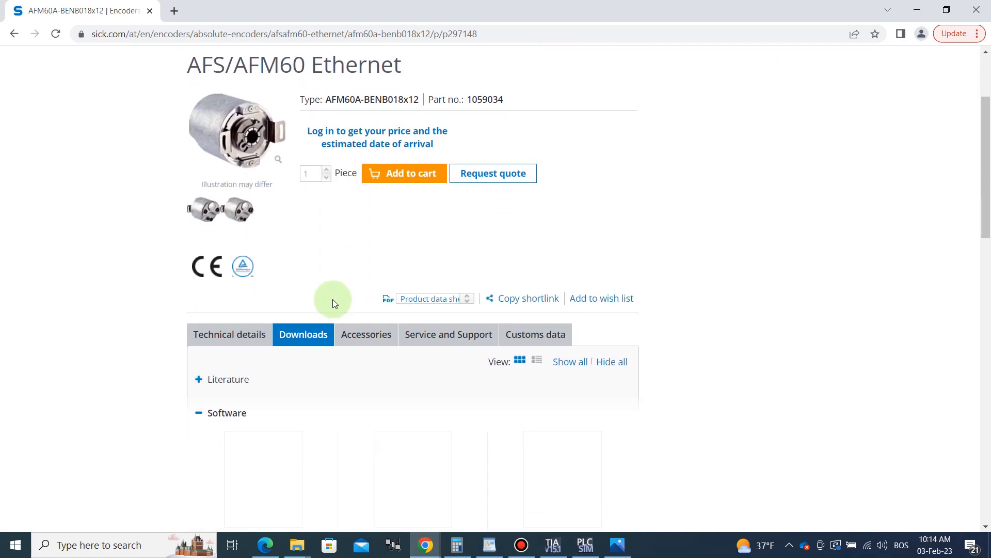
scroll(274, 271, down, 1)
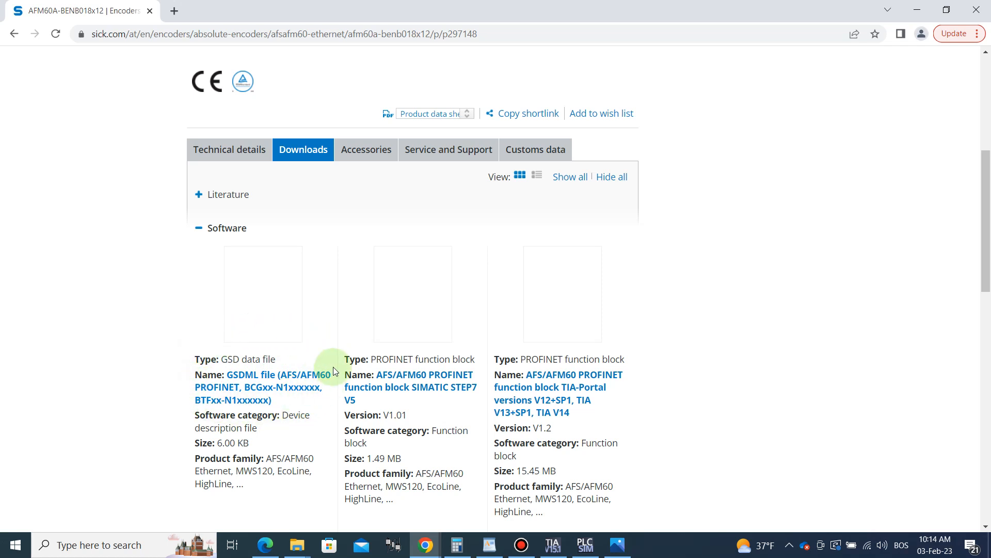
Step: Return to TIA Portal, check the installed GSD files in the general station description file manager, and close it without changes
click(553, 545)
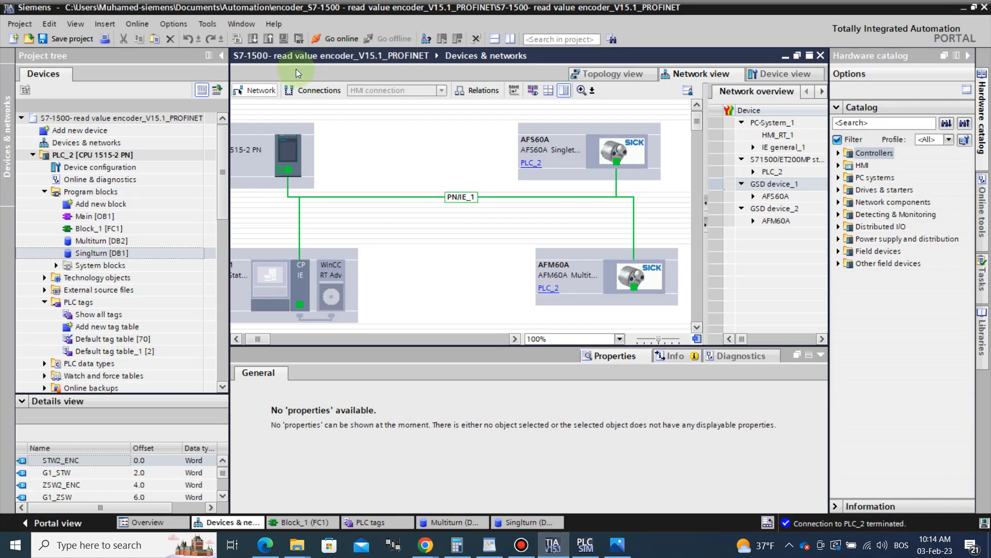
click(177, 25)
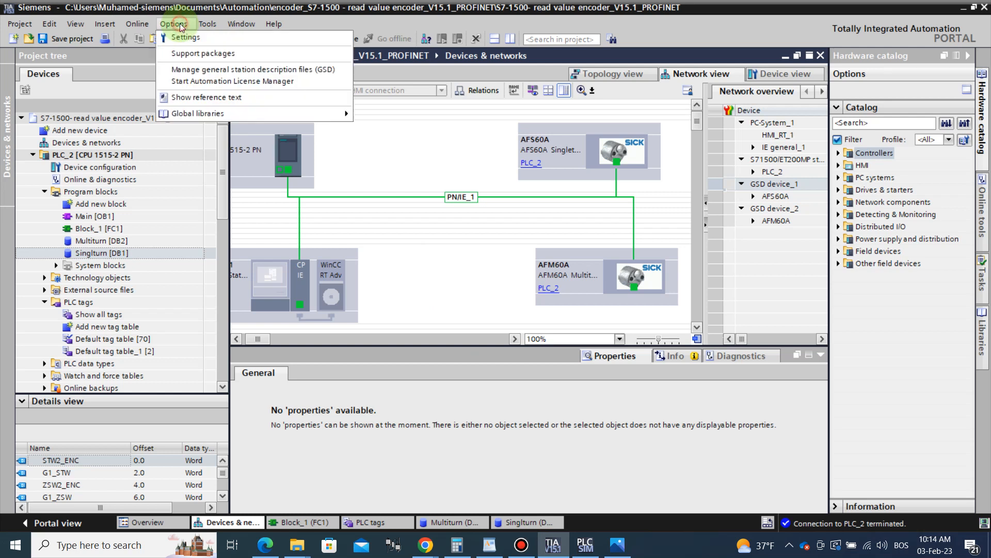
click(212, 70)
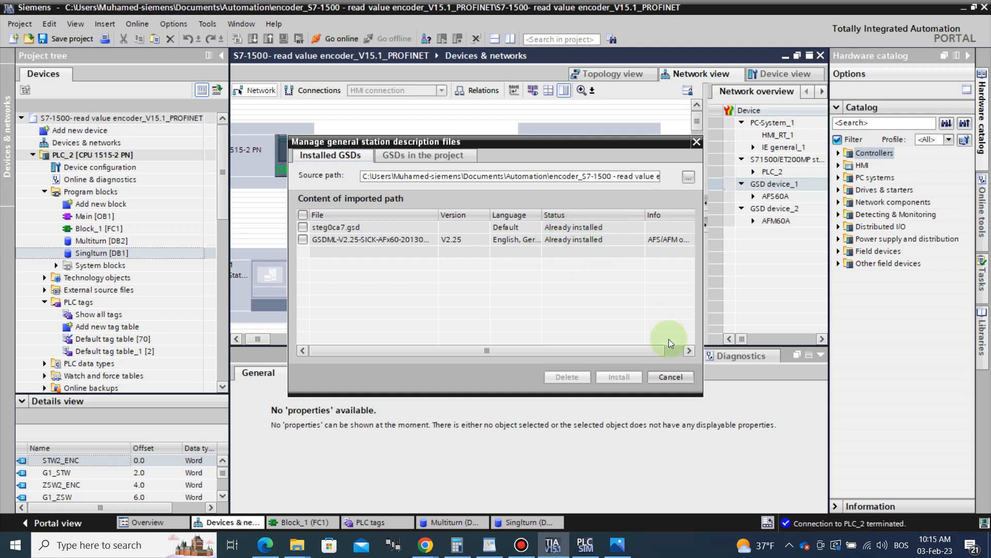
click(682, 380)
Step: Locate the AFM60A and AFS60A encoders in the hardware catalog under Other field devices, PROFINET IO, Encoders, SICK AG, SICK, AFx60A
click(840, 265)
click(849, 288)
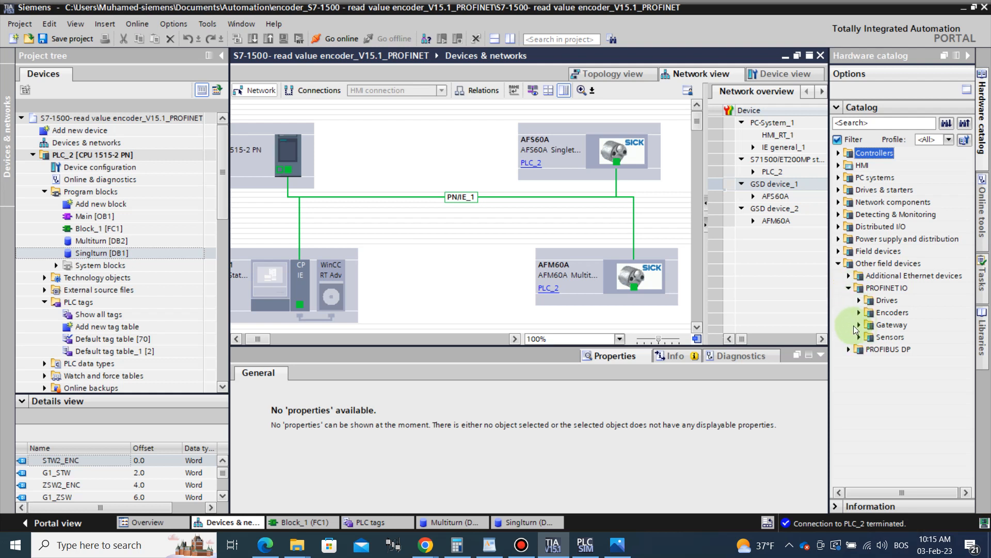
click(860, 313)
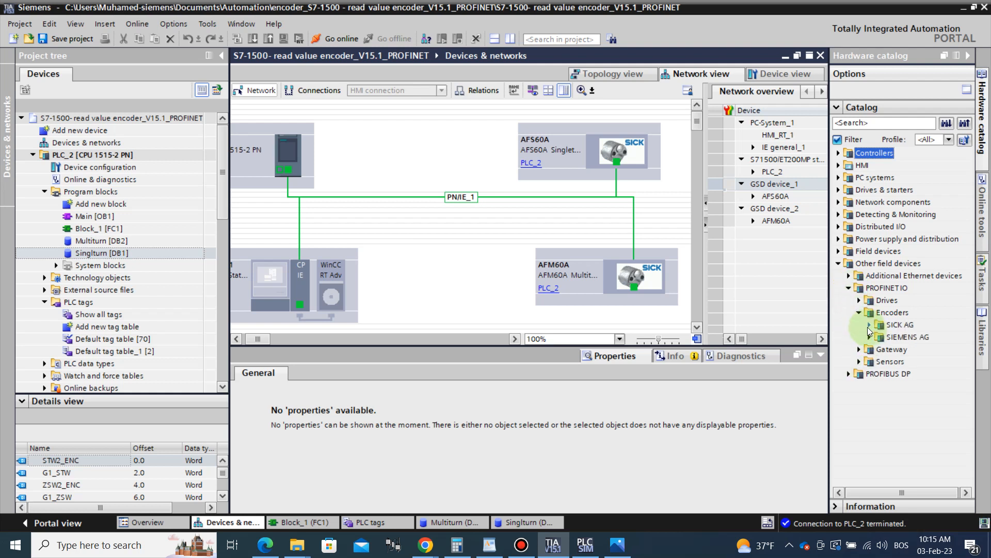
click(868, 326)
click(879, 336)
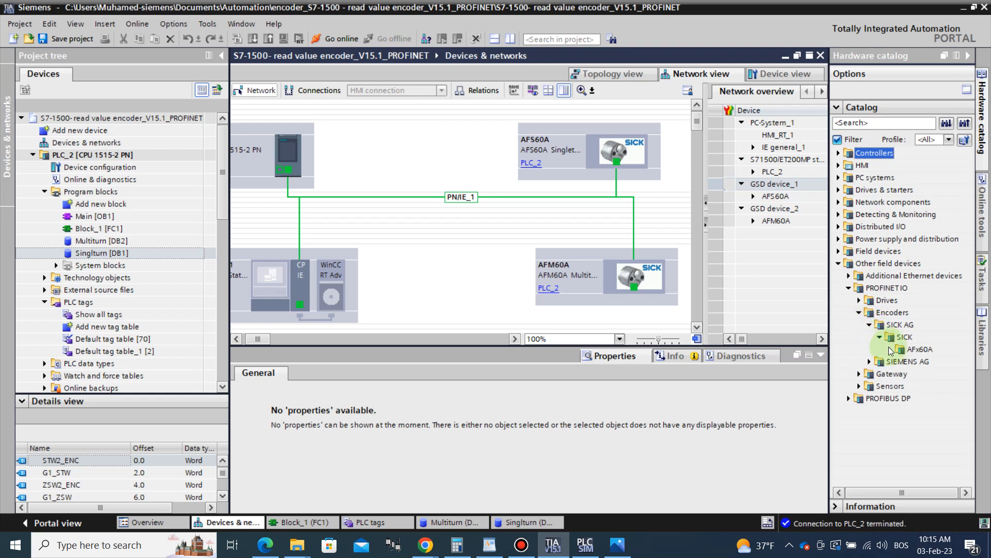
click(889, 349)
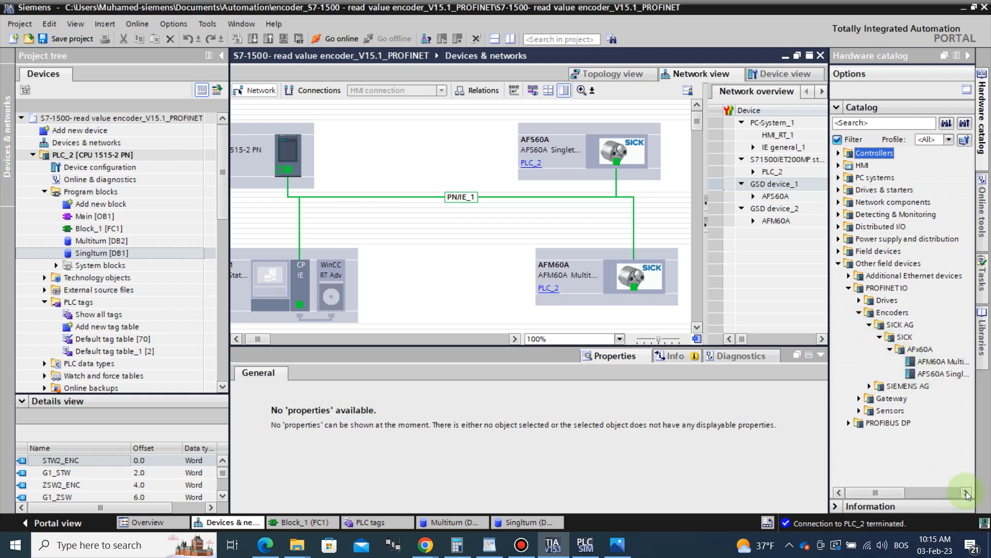
drag(896, 491, 915, 496)
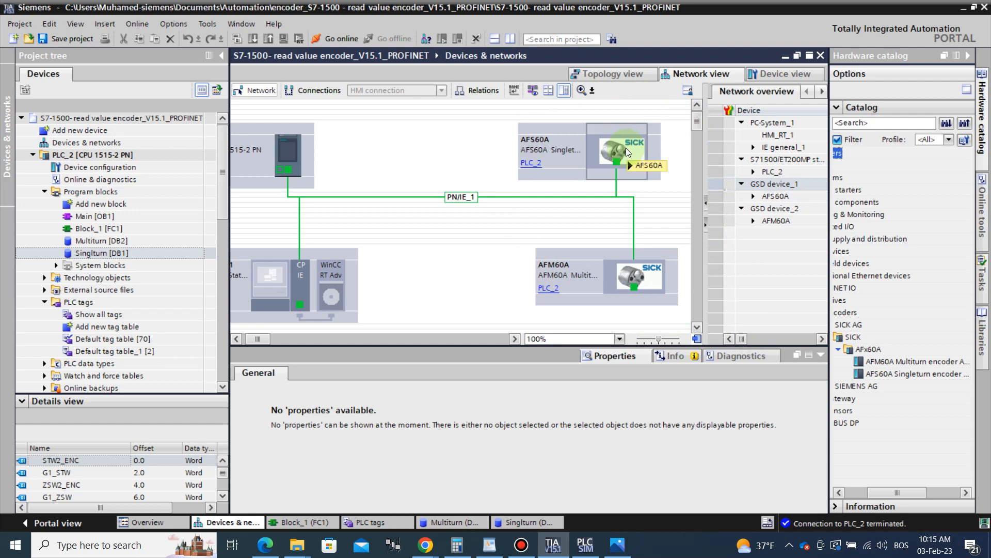
Step: Show the AFS60A singleturn encoder in the device view and inspect the input and output addresses of its Standard Telegram 82
click(782, 74)
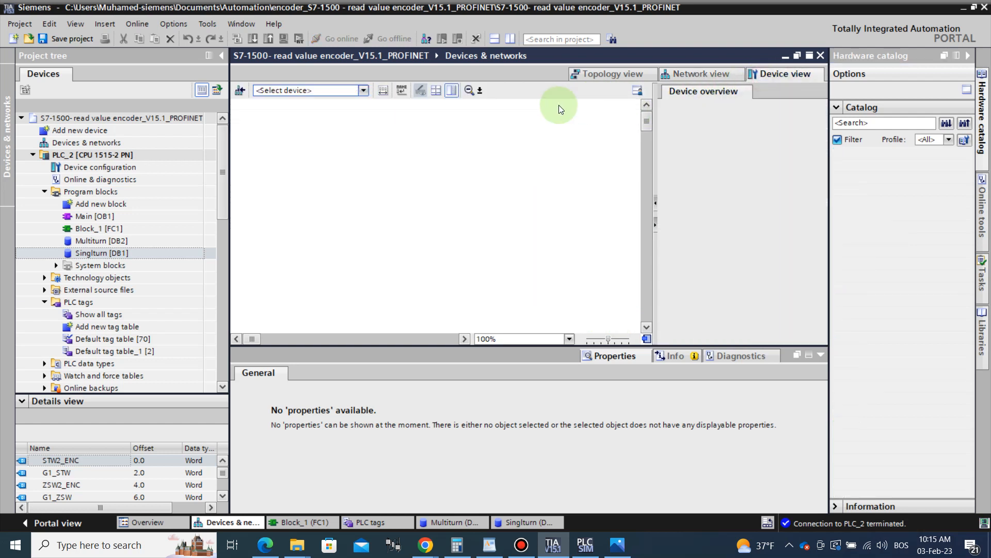
click(327, 92)
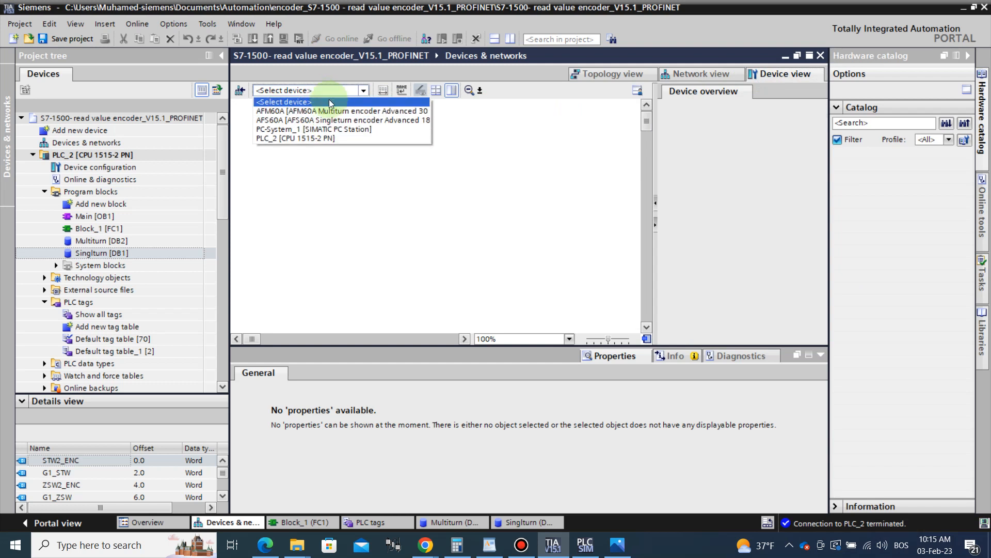
click(332, 119)
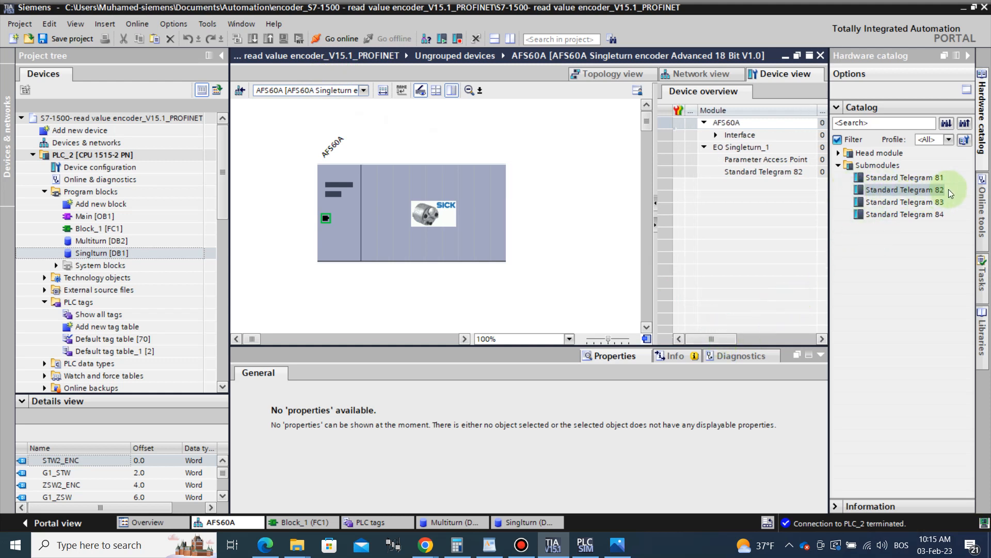
click(665, 174)
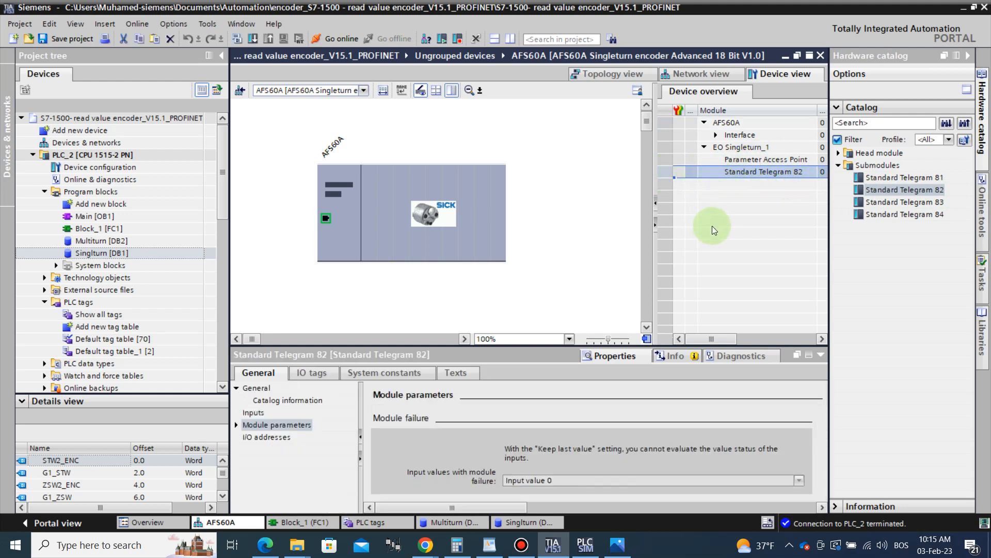
drag(728, 342, 747, 343)
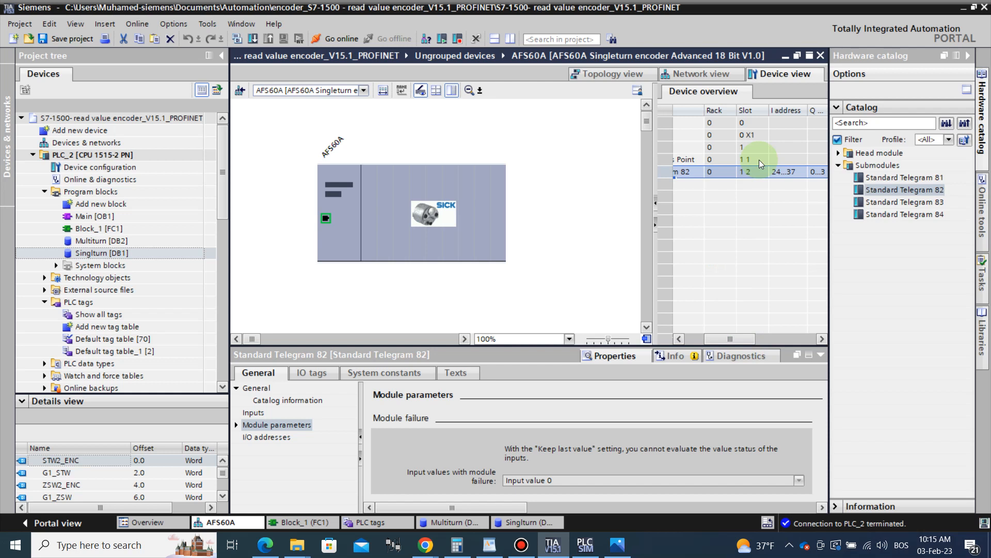
drag(750, 341, 756, 339)
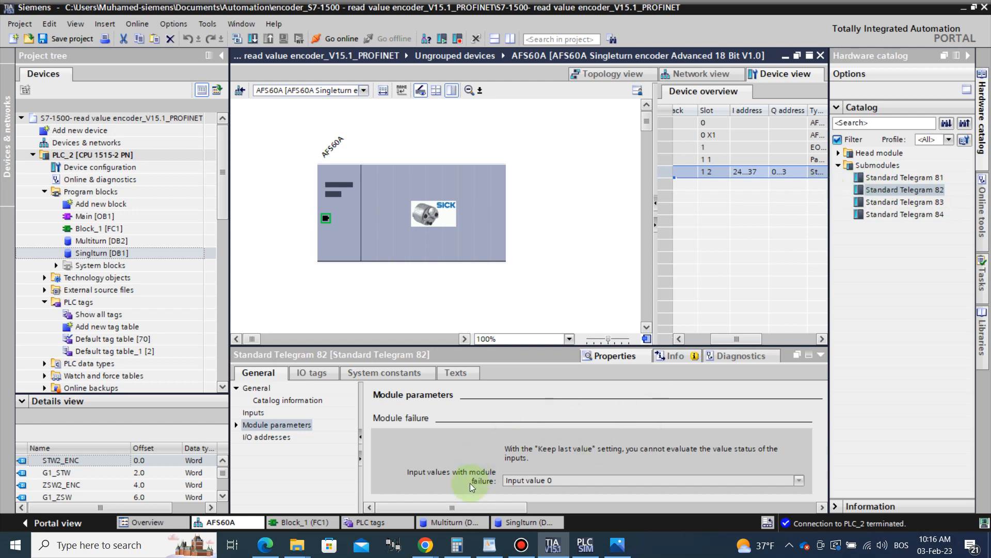
Step: Compare the telegram 82 structure in the WordPad document with the AFS60A's telegram addresses in TIA Portal
click(489, 545)
scroll(423, 403, down, 3)
scroll(426, 404, down, 5)
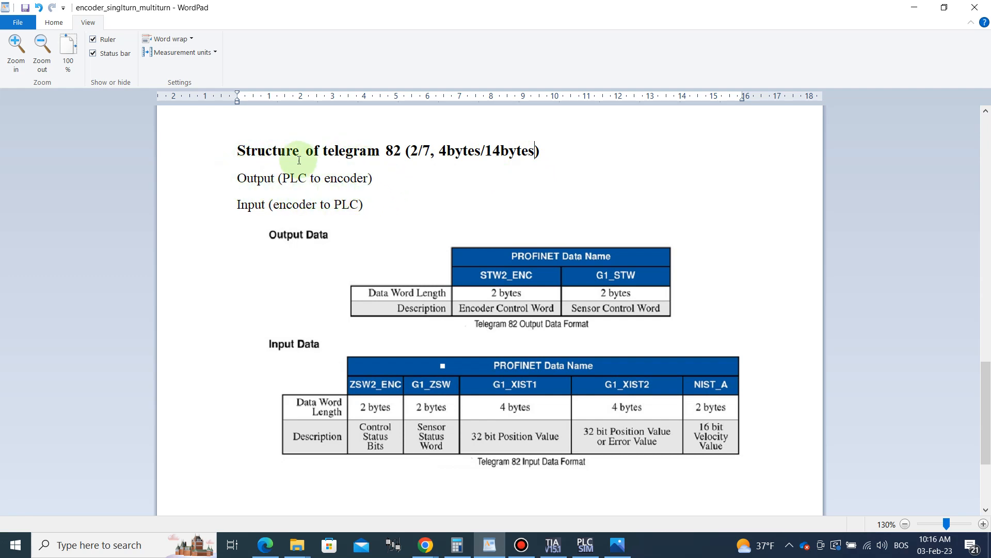
click(553, 545)
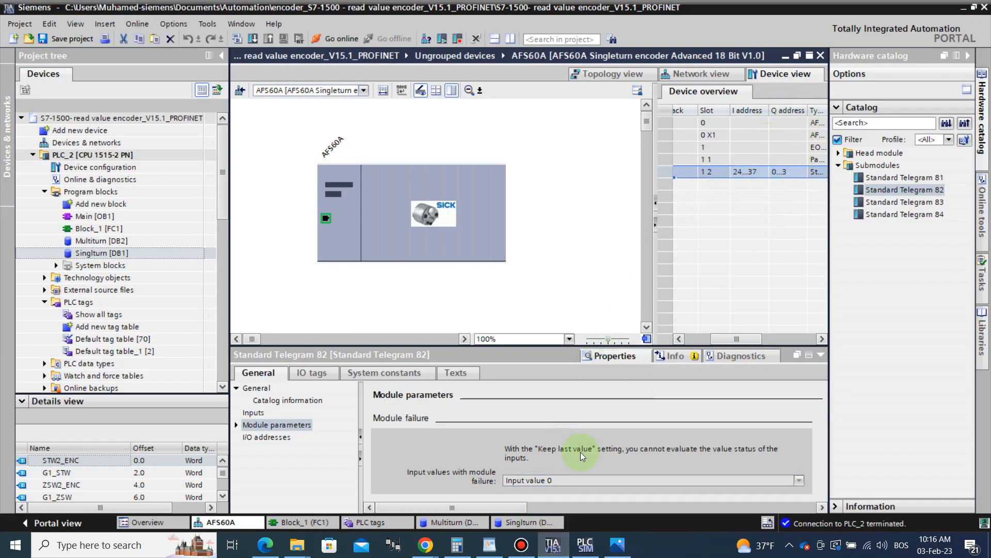
click(489, 545)
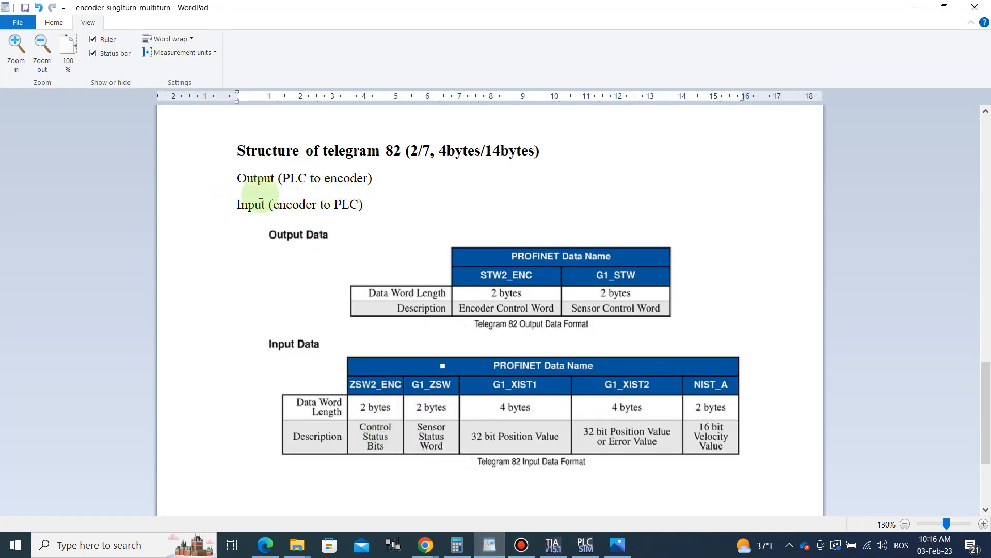
click(552, 543)
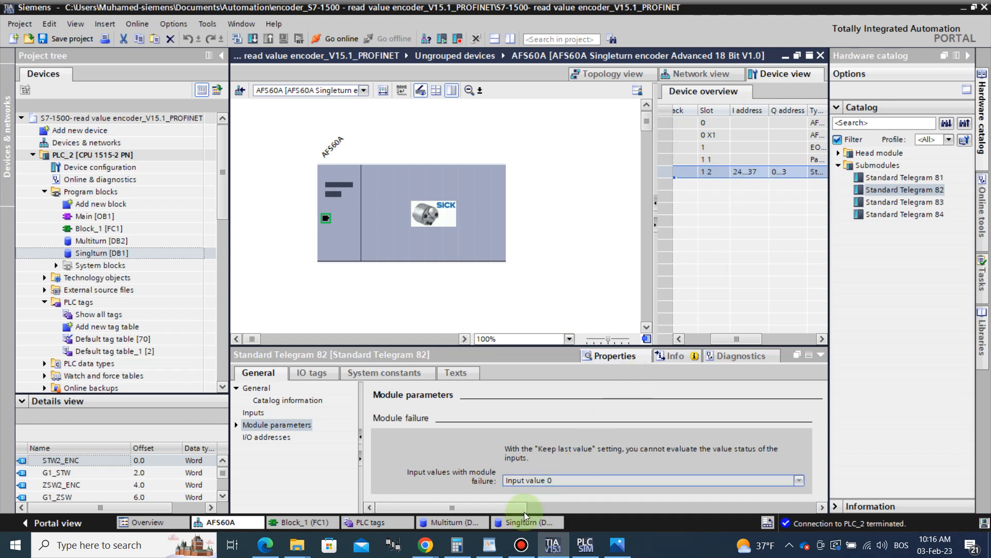
click(490, 545)
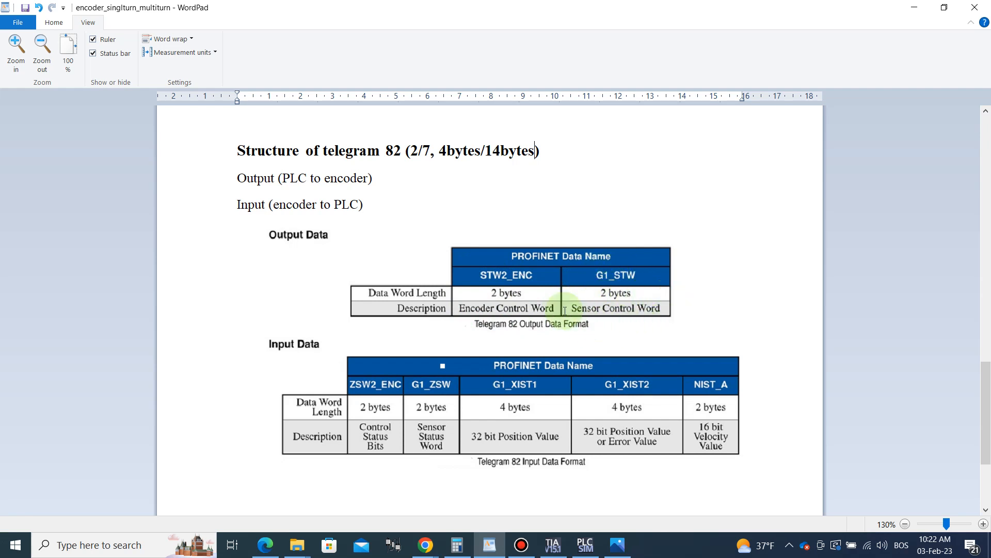
click(553, 547)
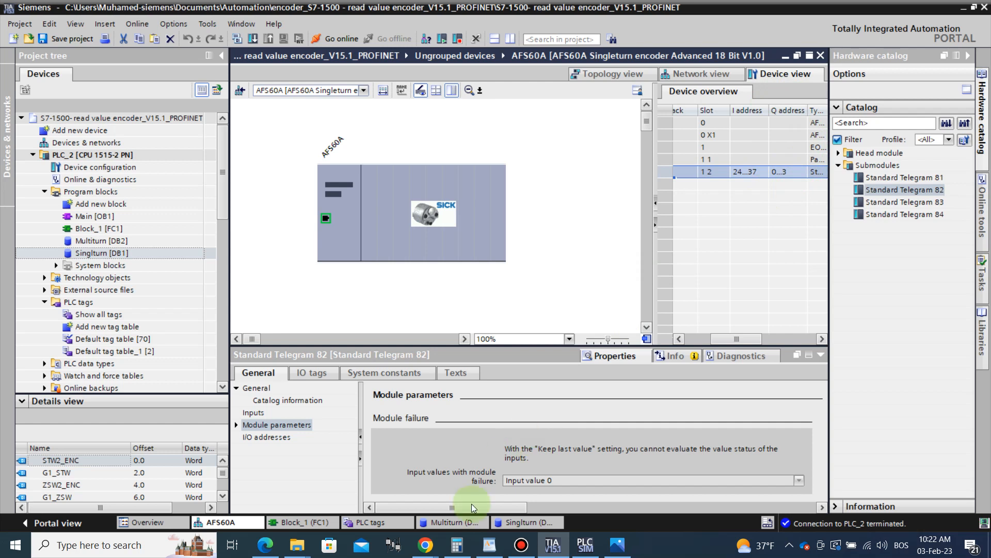
click(489, 547)
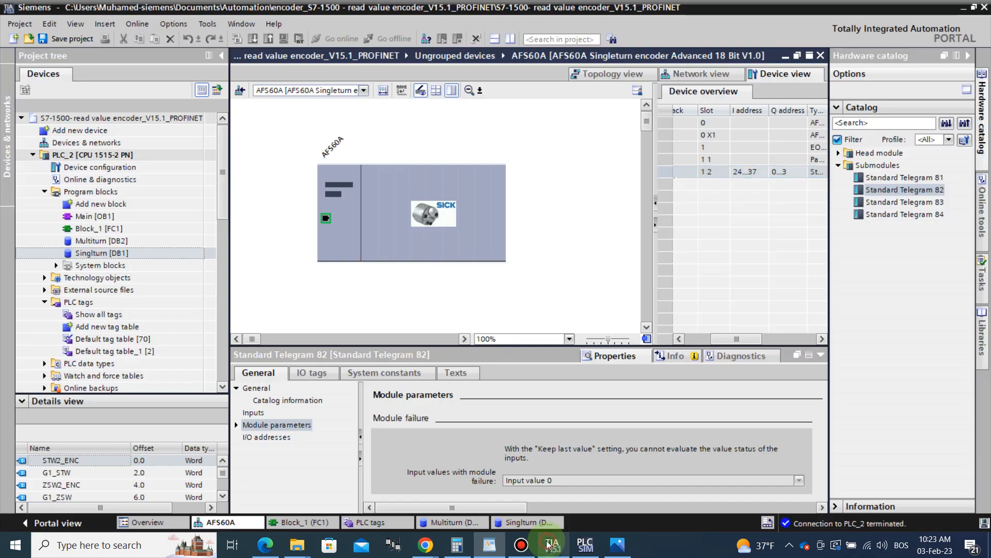
click(553, 544)
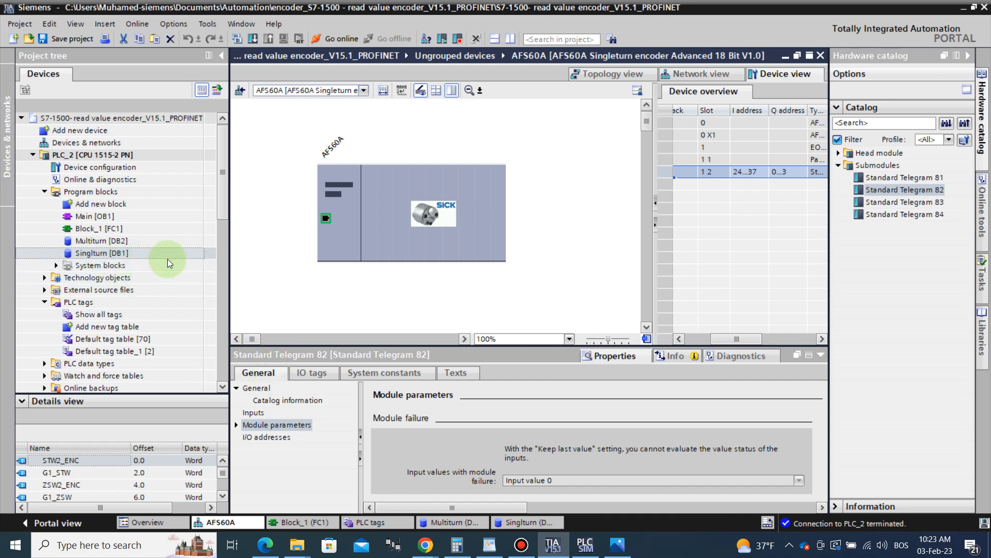
Step: Open the module parameters of the AFS60A's Parameter Access Point and review the vendor-specific parameter data
click(694, 339)
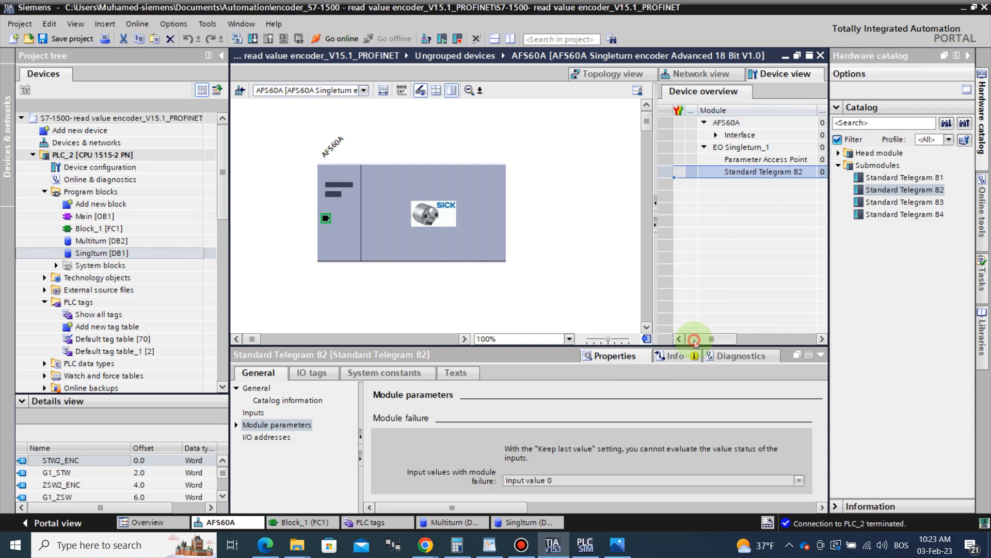
click(753, 160)
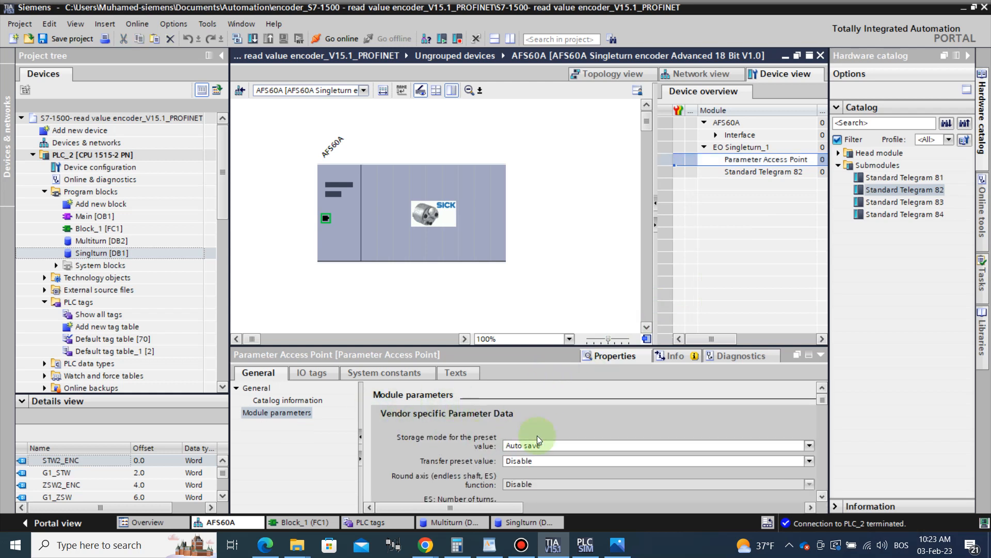
click(822, 496)
click(822, 496)
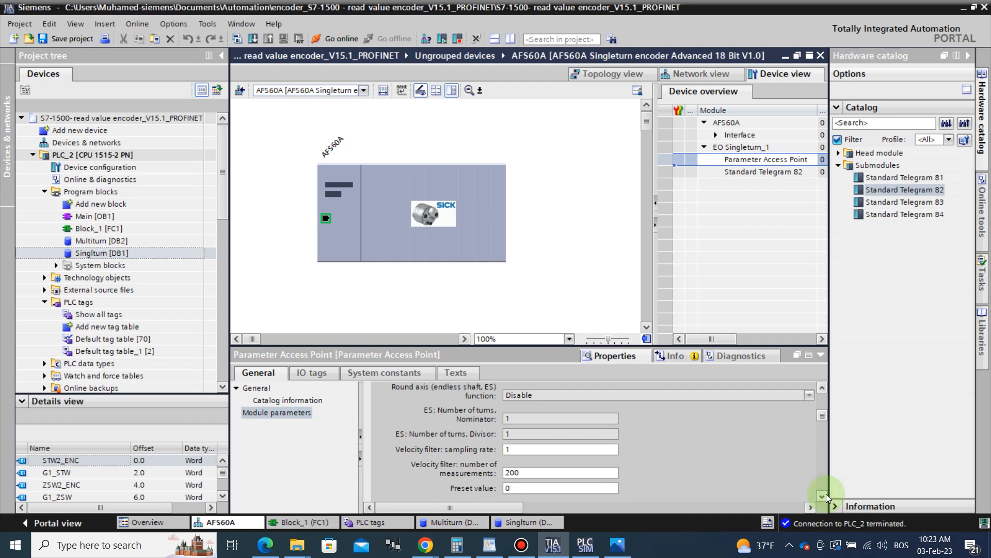
Step: Review the AFS60A's Parameter Data from Code Sequence through the measuring units per revolution and the total measuring range
click(822, 496)
click(822, 496)
click(822, 496)
click(822, 496)
click(822, 496)
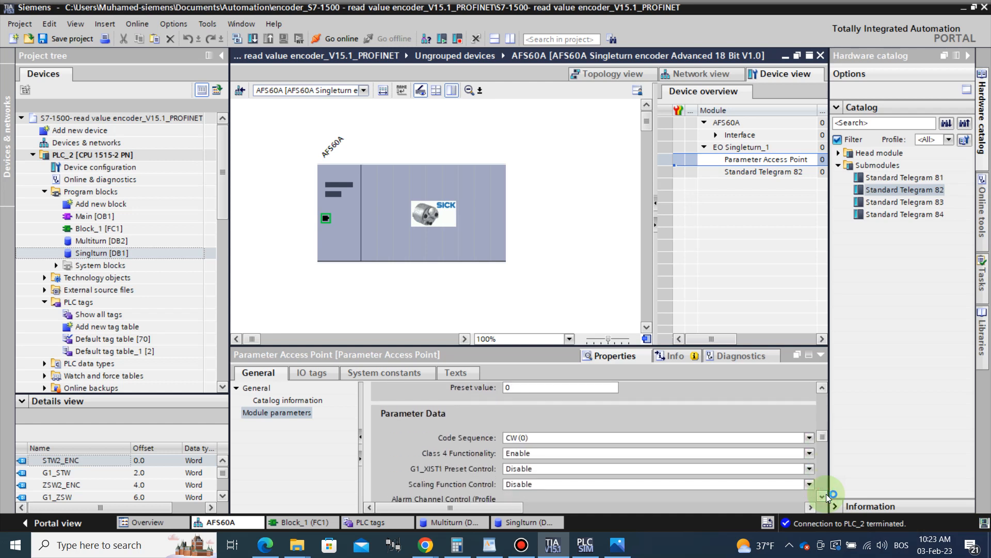
click(822, 496)
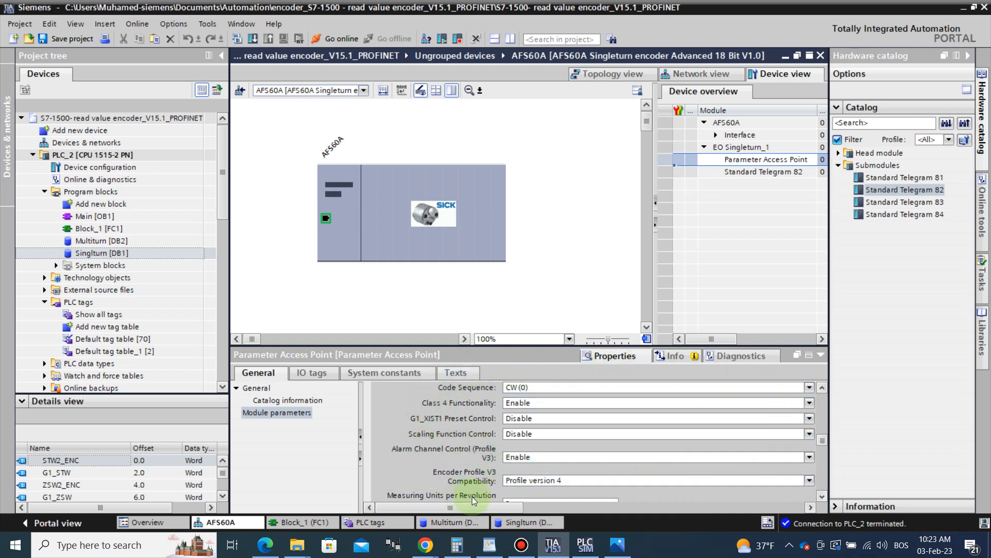
click(822, 497)
click(824, 496)
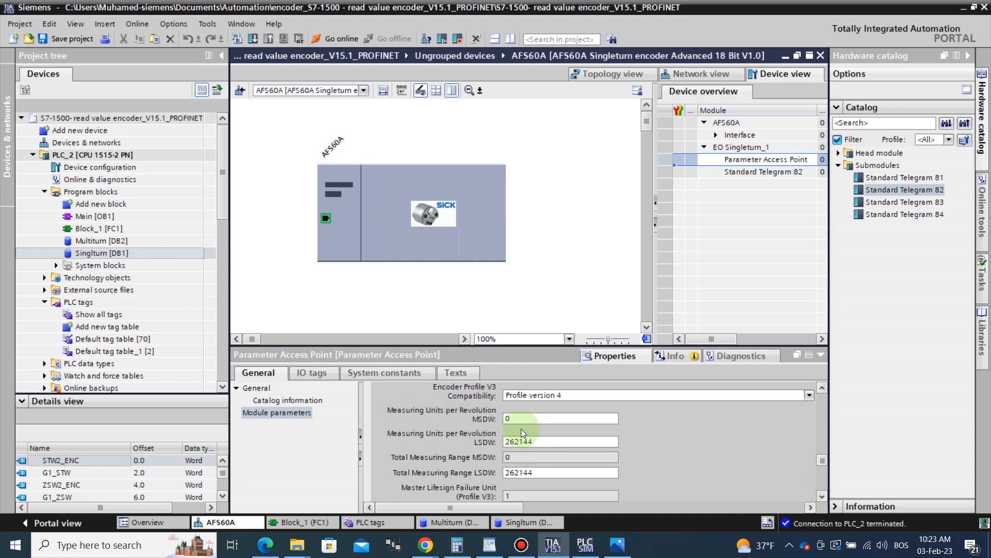
Step: Compare the AFS60A's measuring range parameters with the singleturn description in the WordPad document, then check its velocity measuring unit in TIA Portal
click(489, 545)
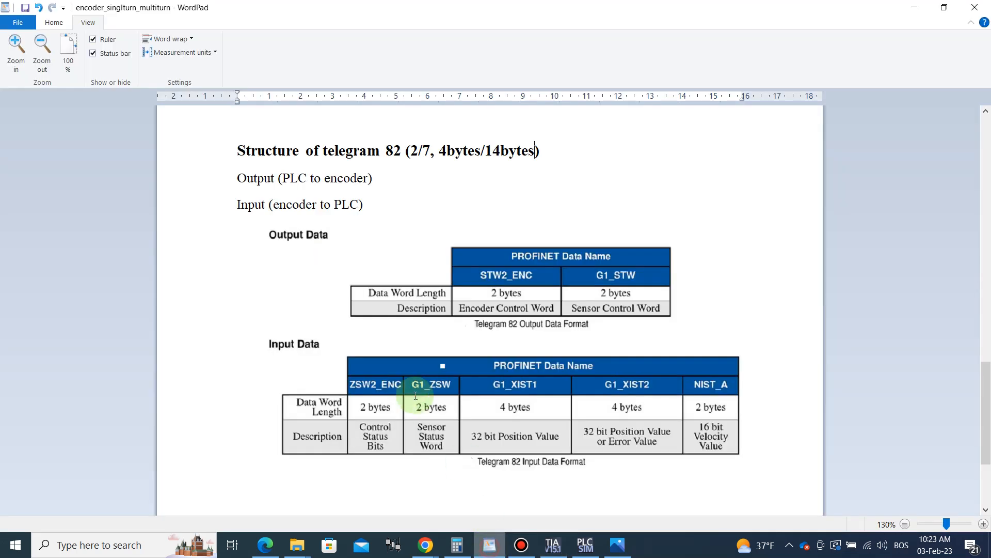
scroll(349, 258, up, 20)
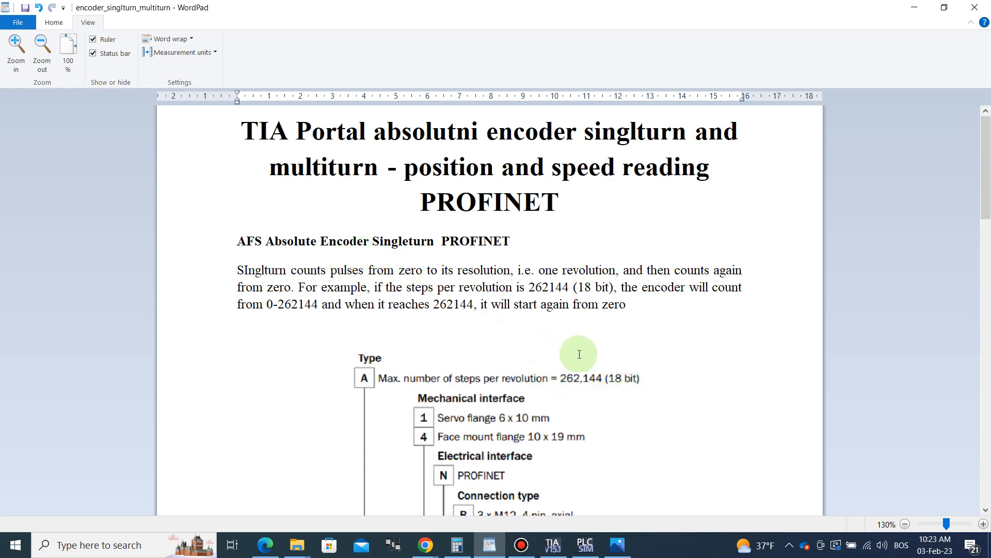
click(553, 545)
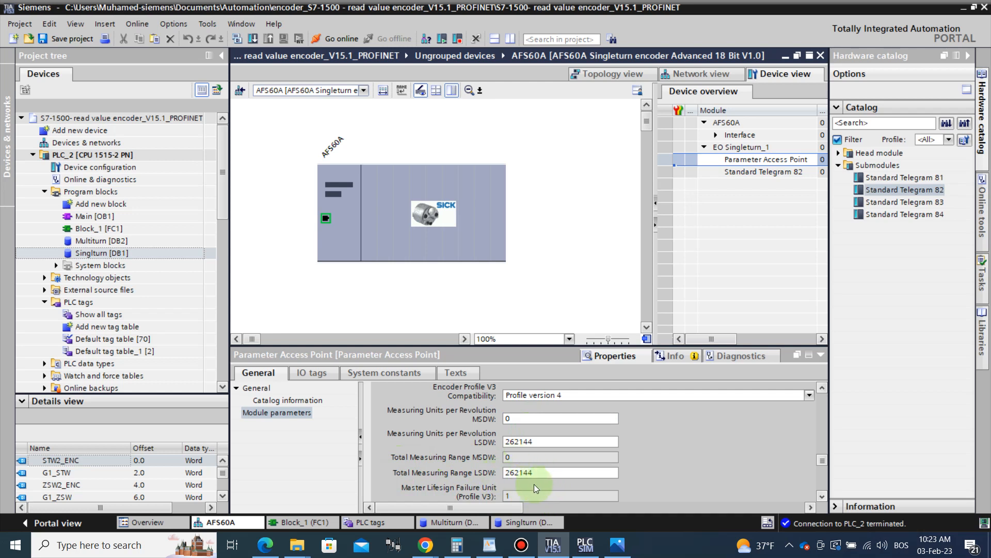
click(823, 495)
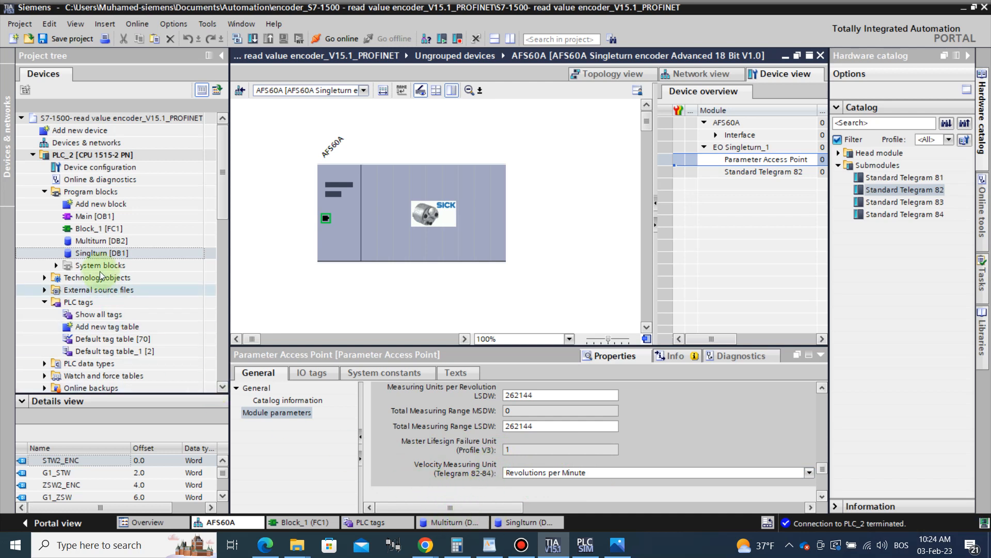
Step: Open the Singlturn [DB1] data block and compare its tags with the telegram 82 output and input tables in the WordPad document
click(511, 522)
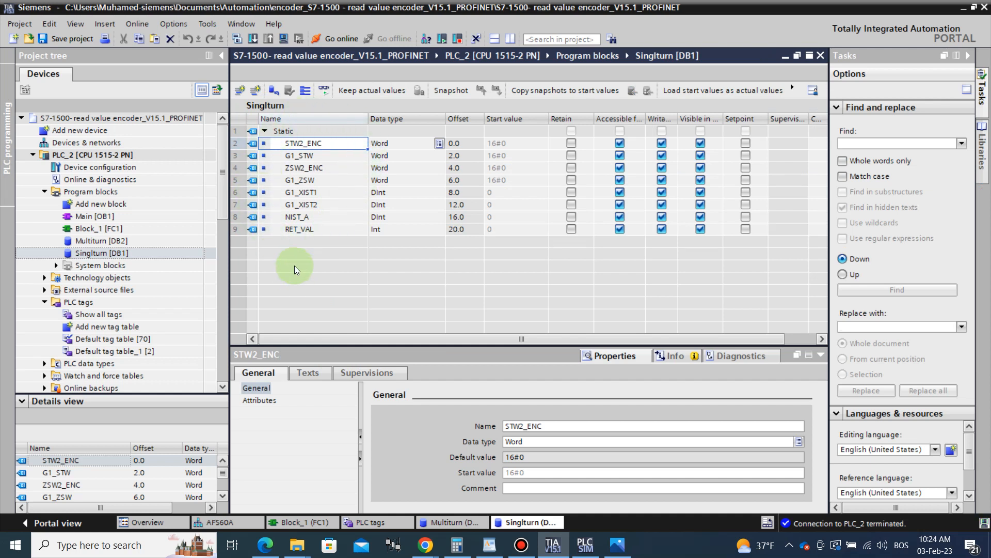
click(489, 545)
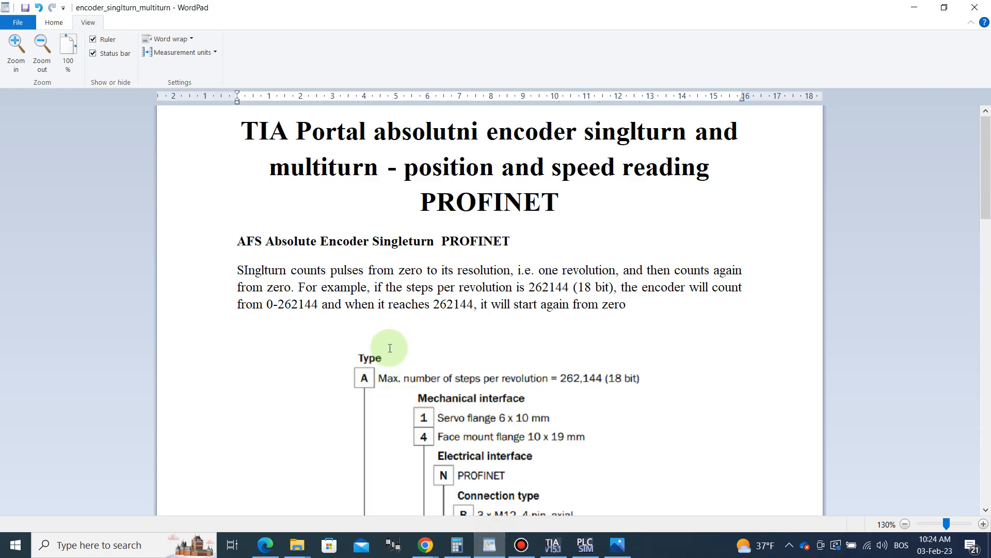
scroll(392, 348, down, 15)
scroll(381, 340, up, 3)
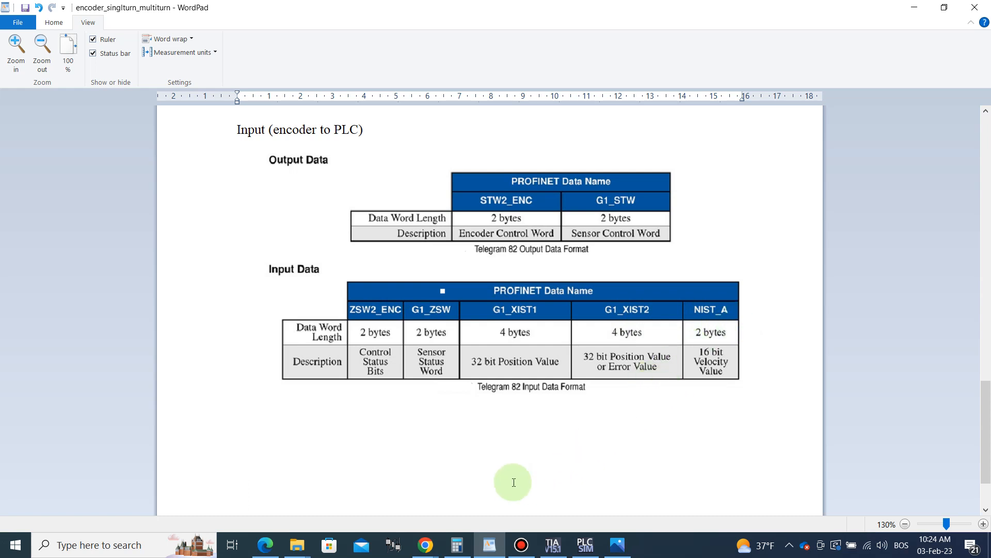
click(552, 545)
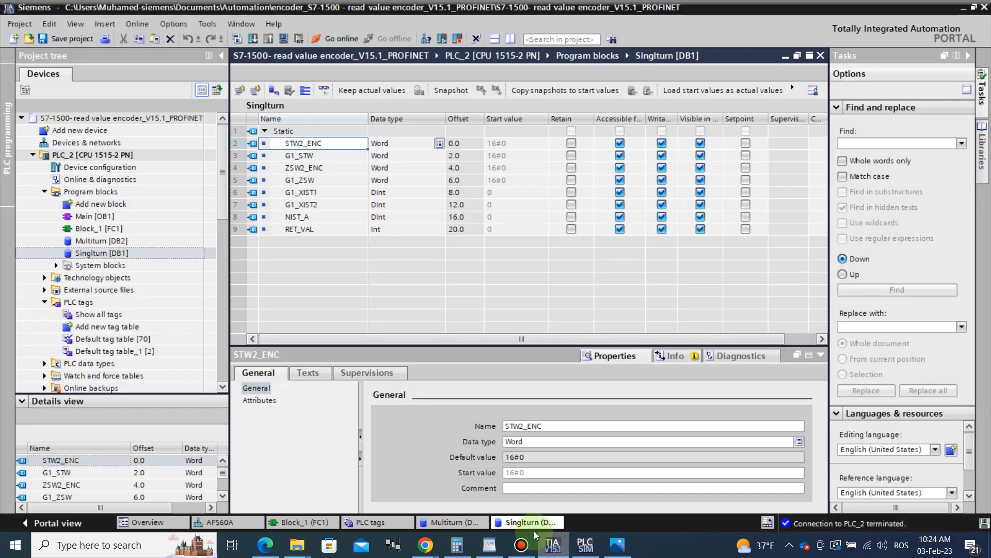
Step: Show the AFM60A multiturn encoder in the device view and inspect the input and output addresses of its Standard Telegram 82
click(231, 520)
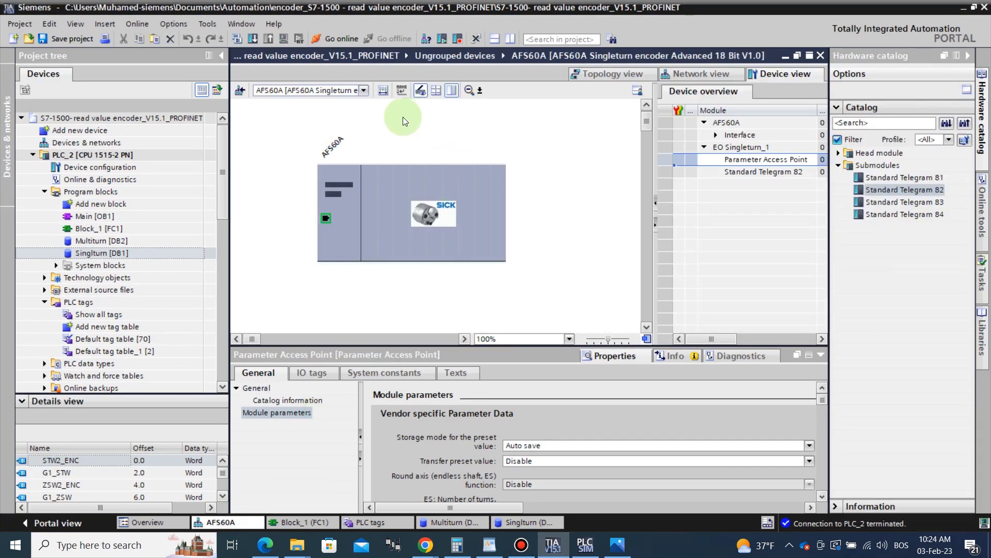
click(362, 91)
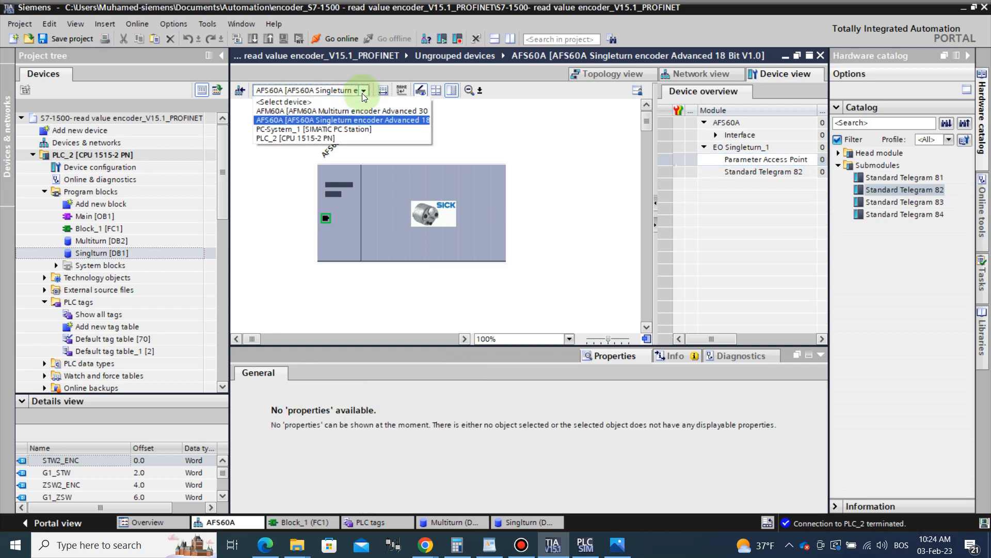
click(356, 110)
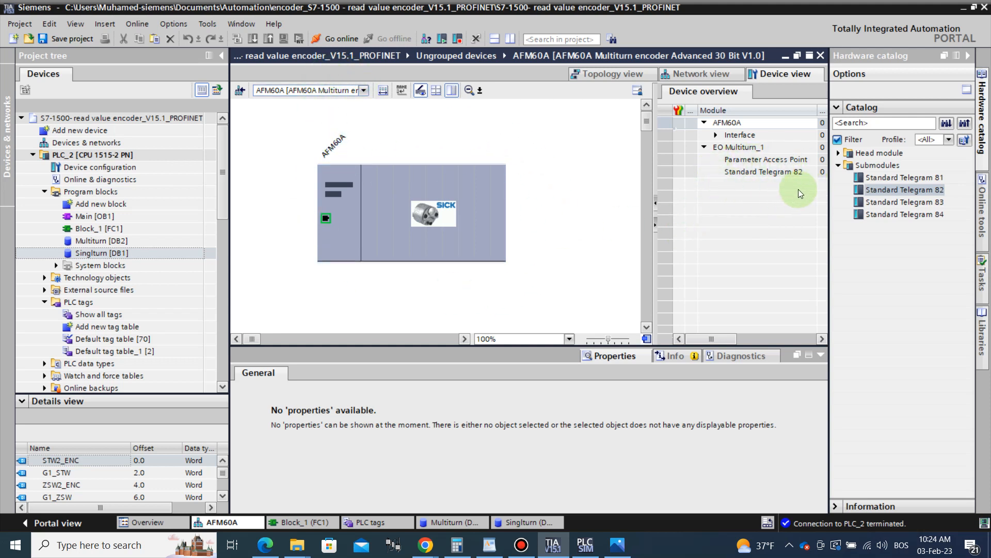
drag(711, 340, 737, 341)
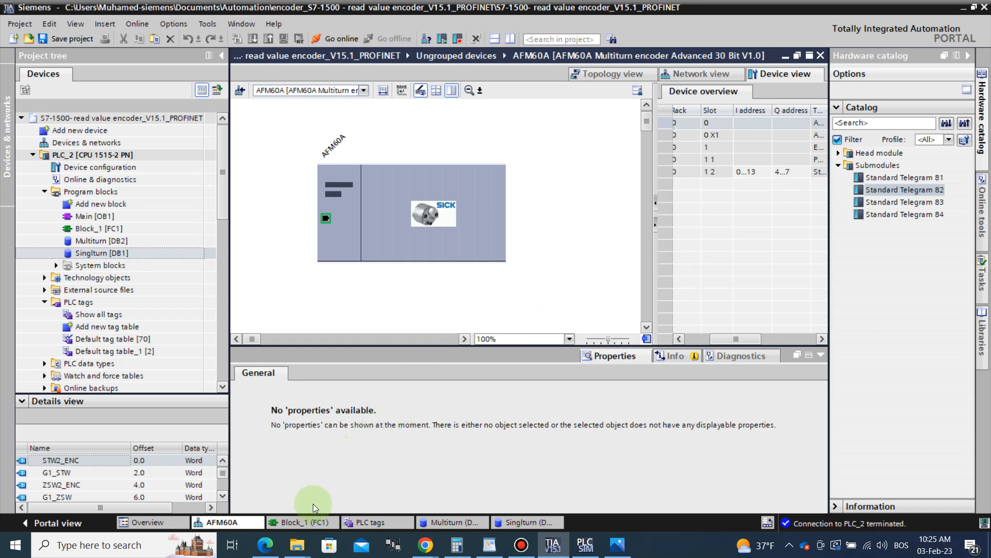
Step: Open Block_1 [FC1], enlarge its network area and examine the DPRD_DAT instruction in the Singleturn network
click(303, 520)
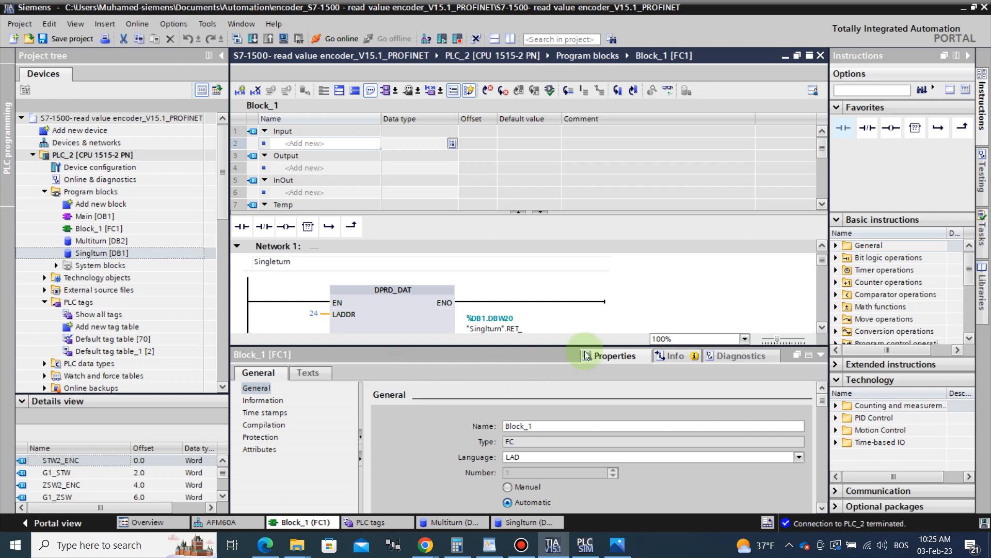
click(618, 356)
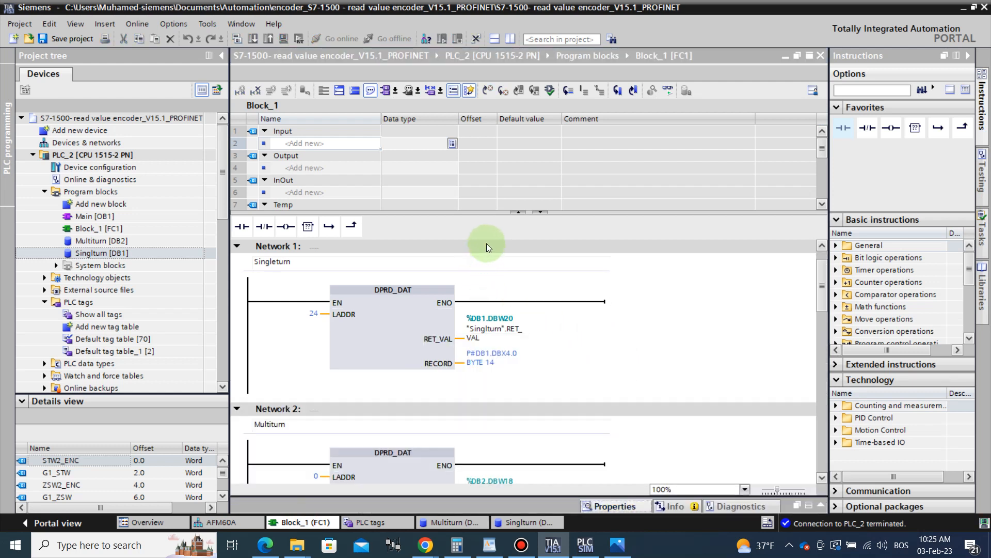
drag(488, 215, 491, 196)
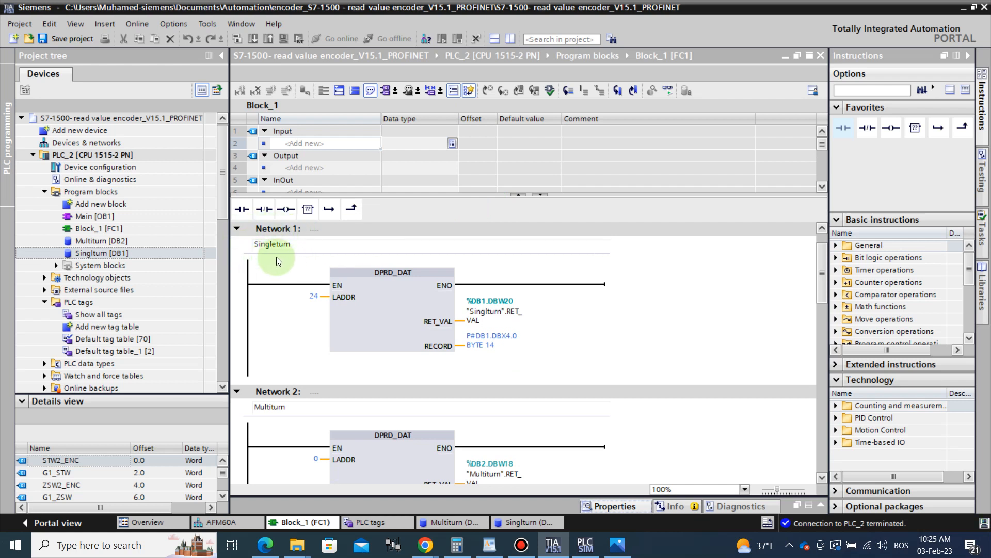
click(361, 280)
click(383, 257)
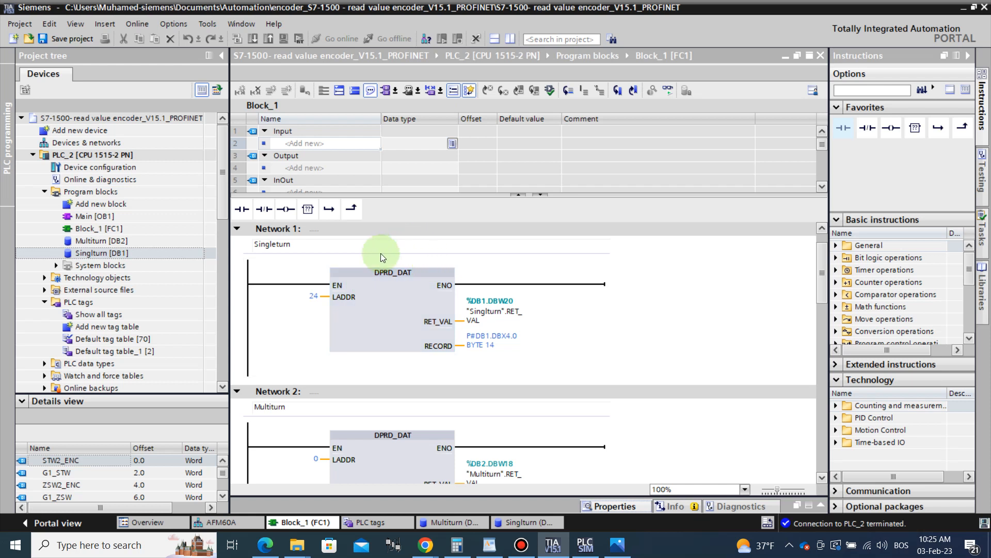
click(334, 283)
click(356, 277)
click(302, 284)
click(354, 328)
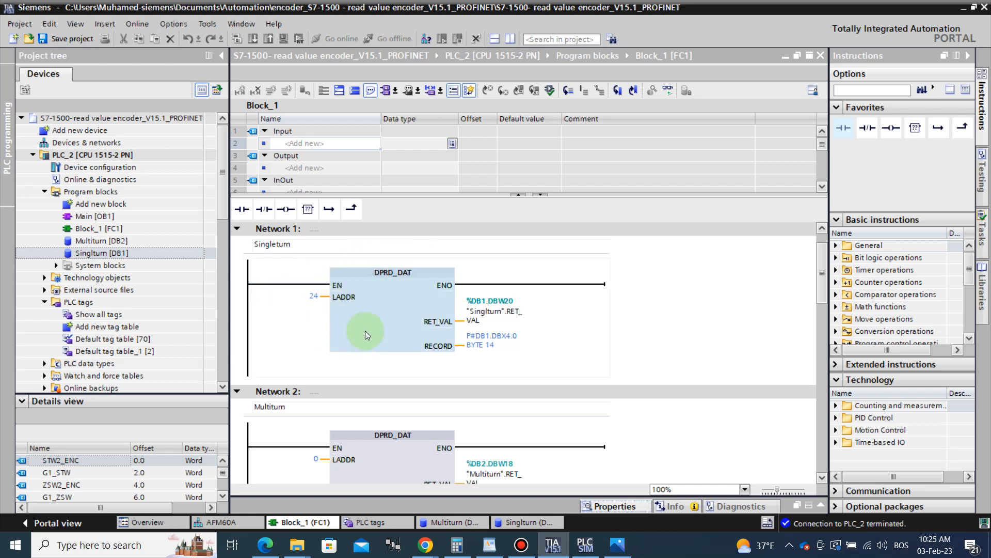
Step: Return to the AFS60A singleturn encoder in the device view and check the start of its telegram 82 input address range
click(241, 522)
click(337, 444)
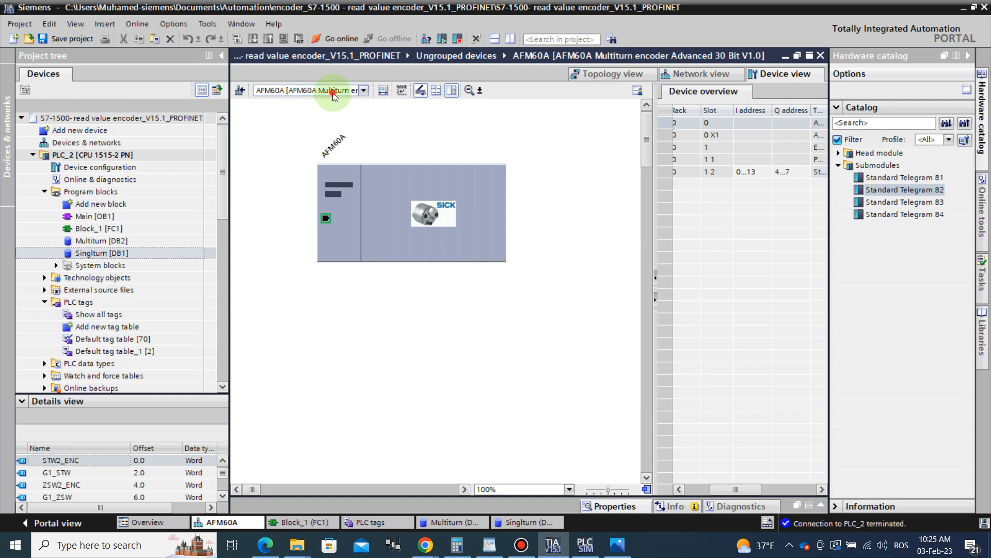
click(331, 91)
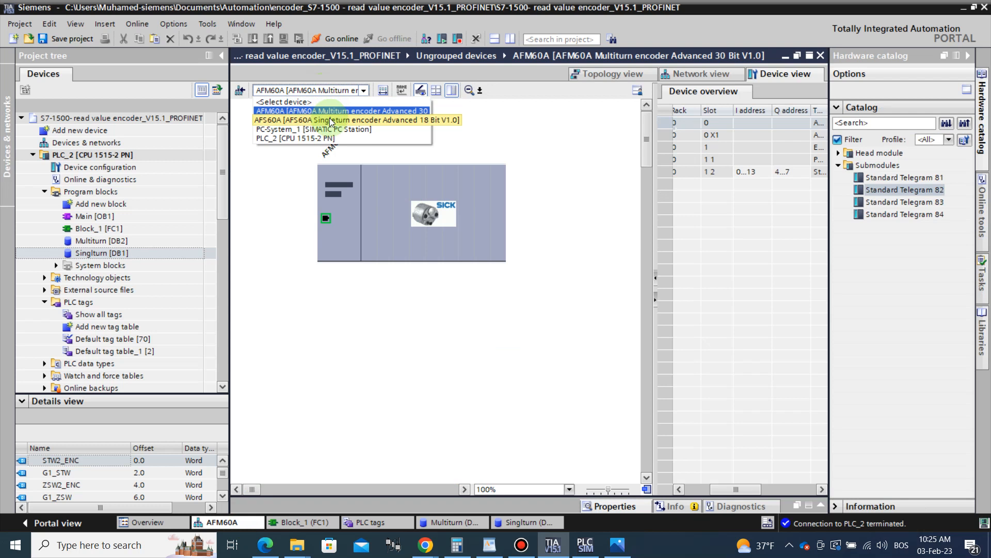
click(330, 119)
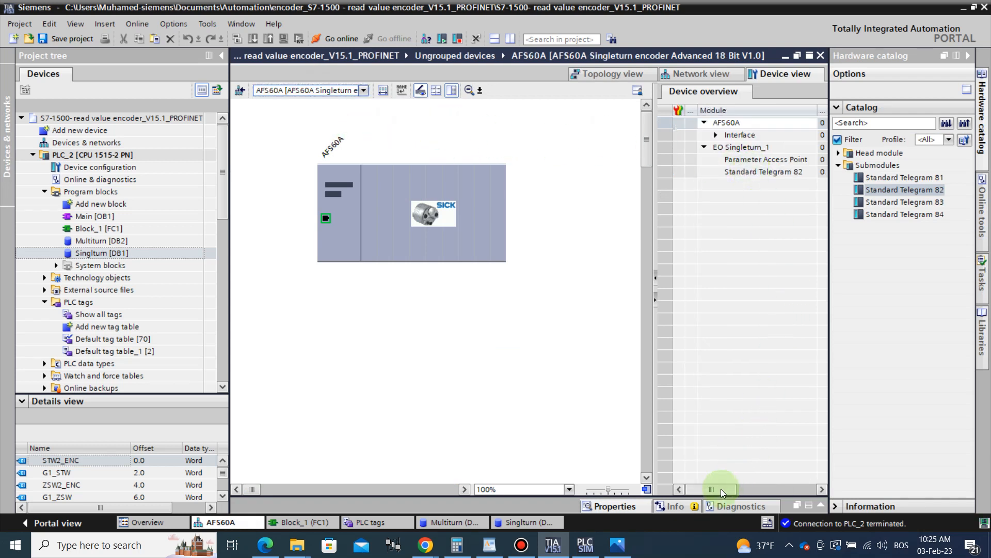
drag(721, 488, 742, 489)
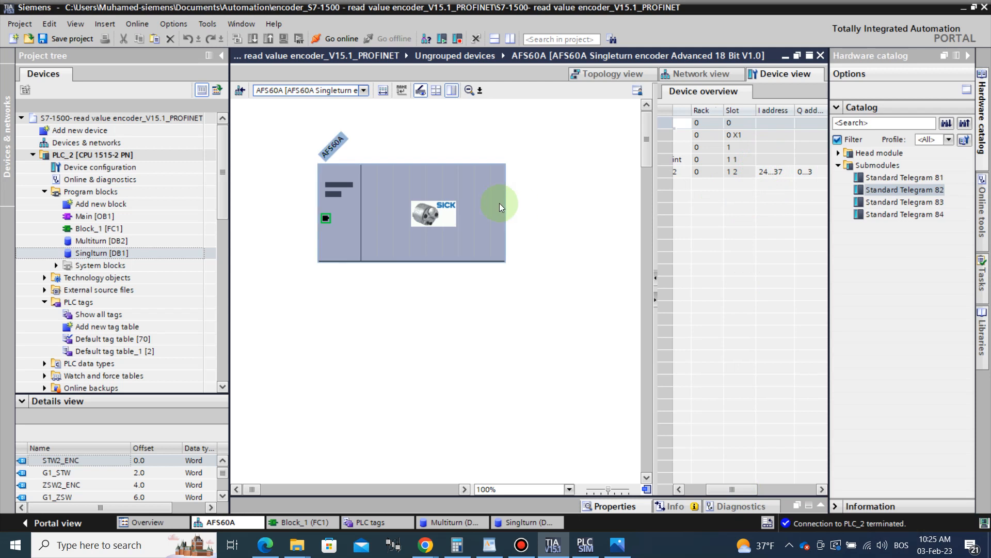
Step: Show the AFM60A's Parameter Access Point and review its module parameters down to the total measuring range
click(309, 91)
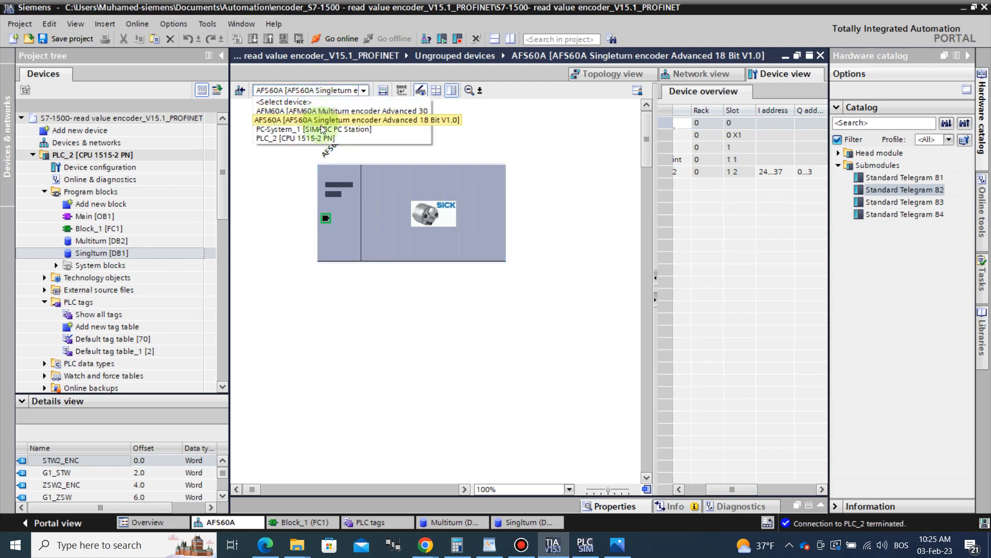
click(361, 111)
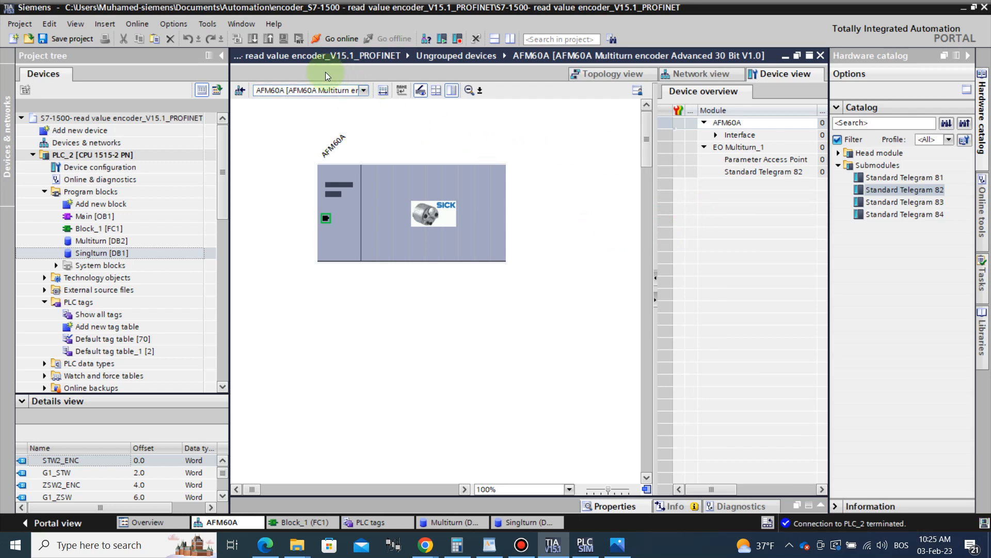
click(759, 164)
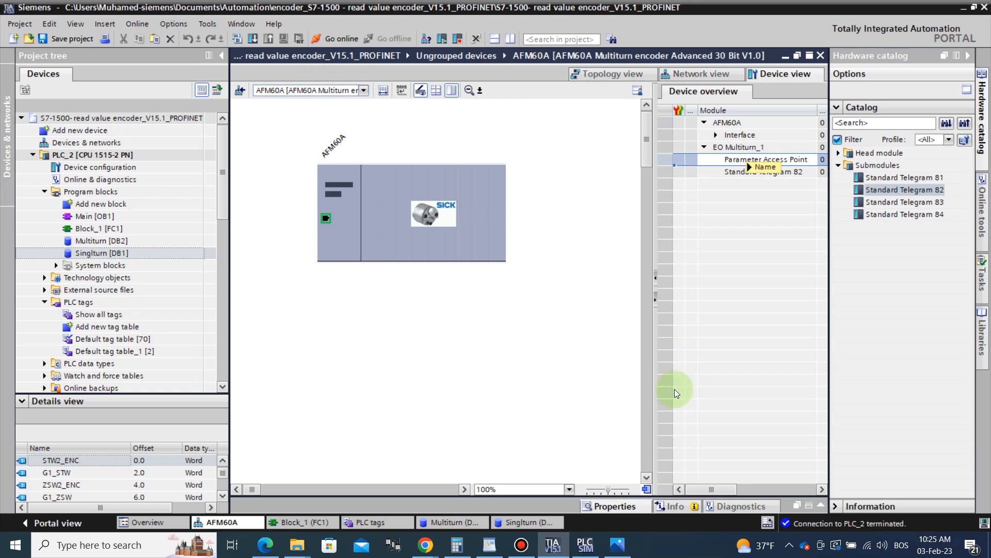
click(607, 513)
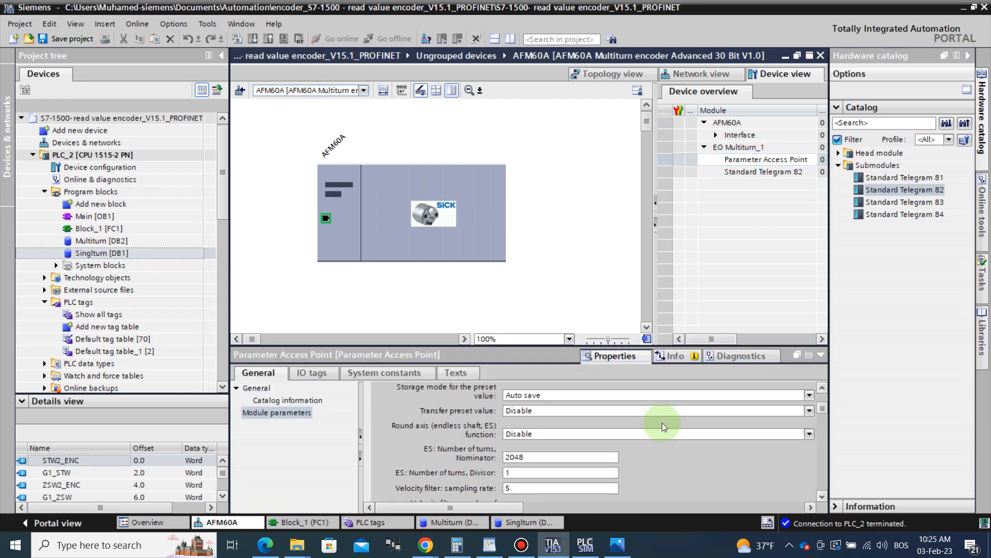
scroll(663, 424, down, 10)
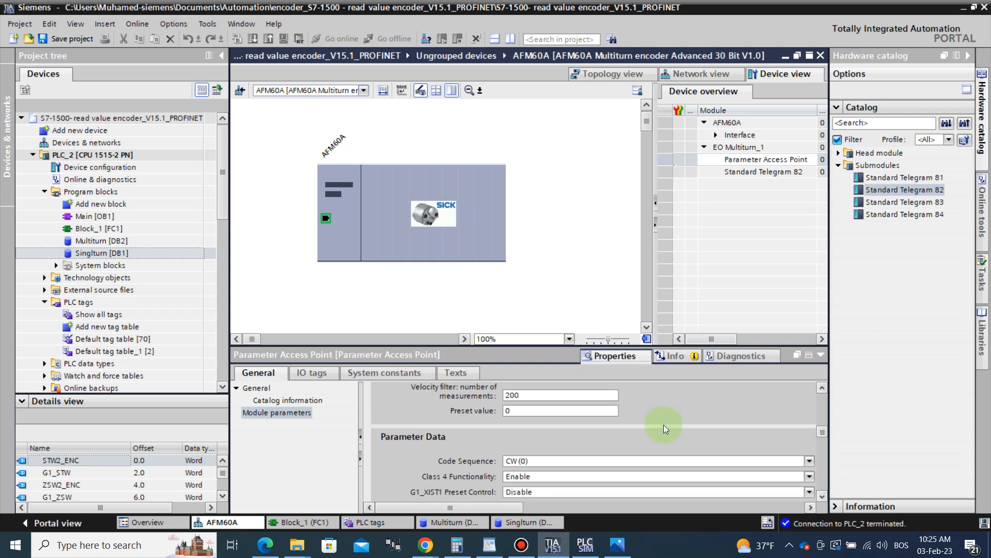
scroll(664, 425, down, 2)
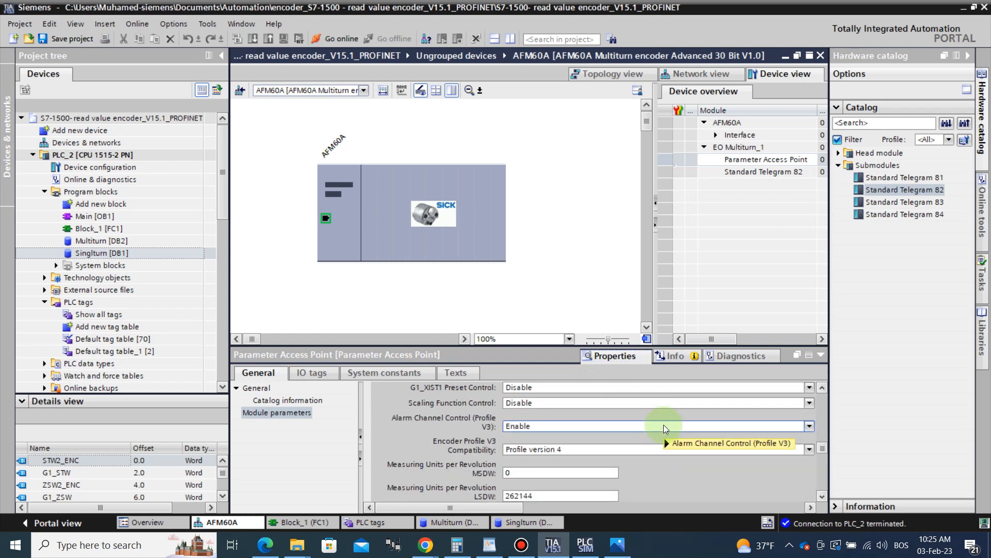
click(822, 497)
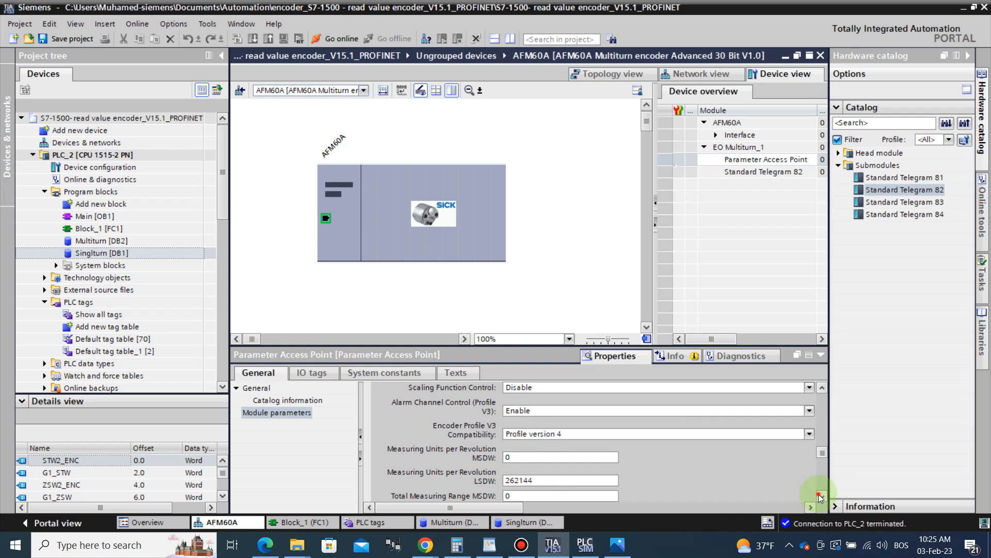
click(821, 497)
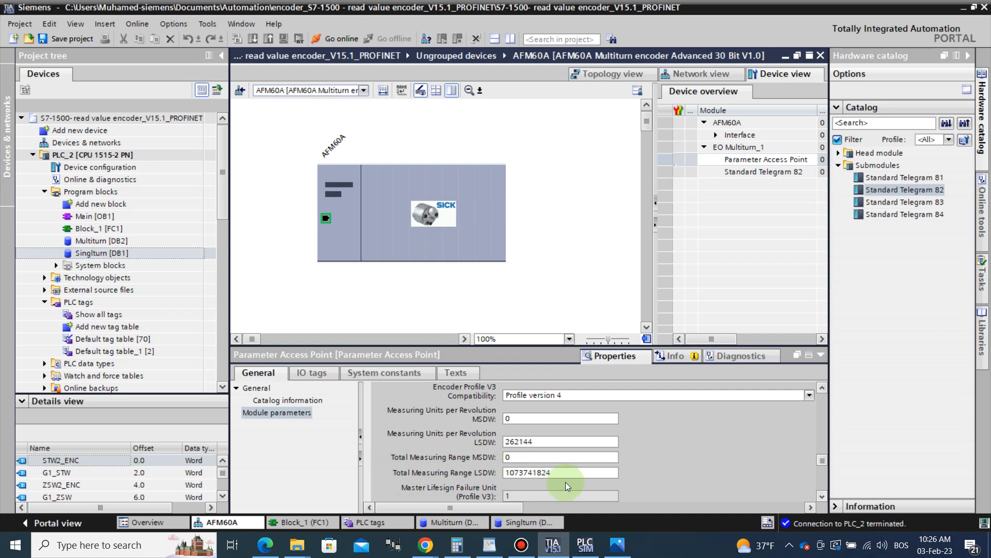
Step: Check the AFM60A's total measuring range against the multiturn resolution calculation in the WordPad document
click(490, 544)
scroll(405, 414, up, 3)
scroll(376, 380, up, 5)
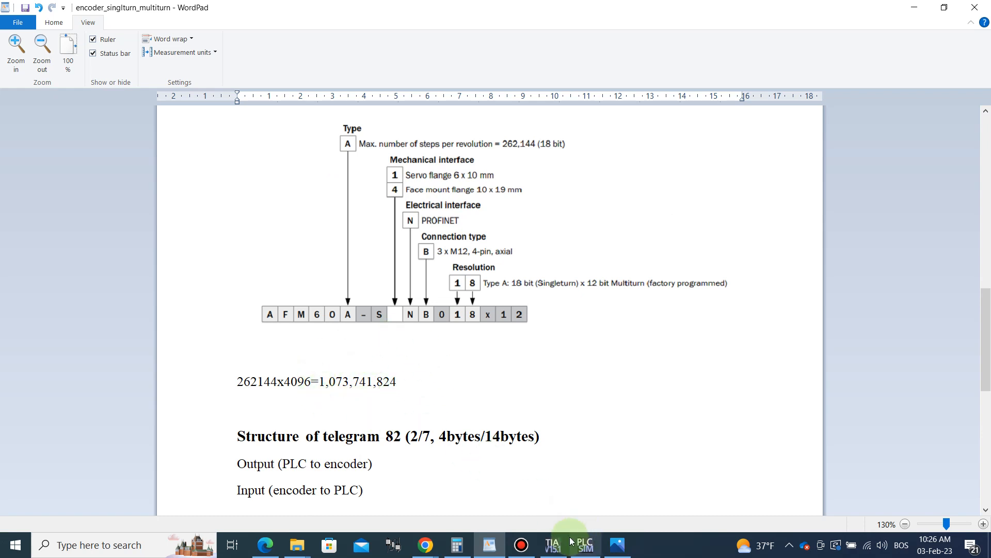
Step: Switch to TIA Portal, show Block_1 [FC1] and collapse the inspector window to enlarge the network area
click(553, 545)
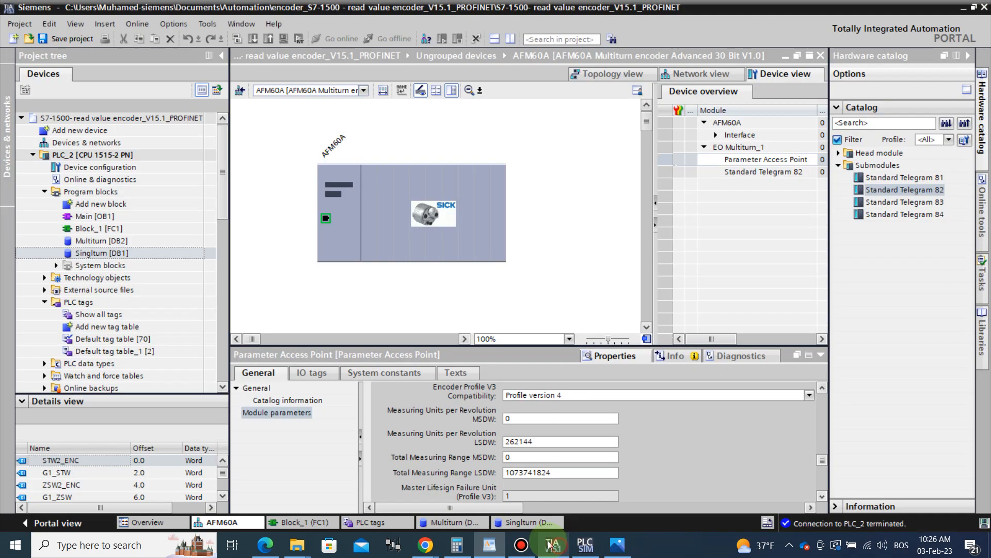
click(301, 522)
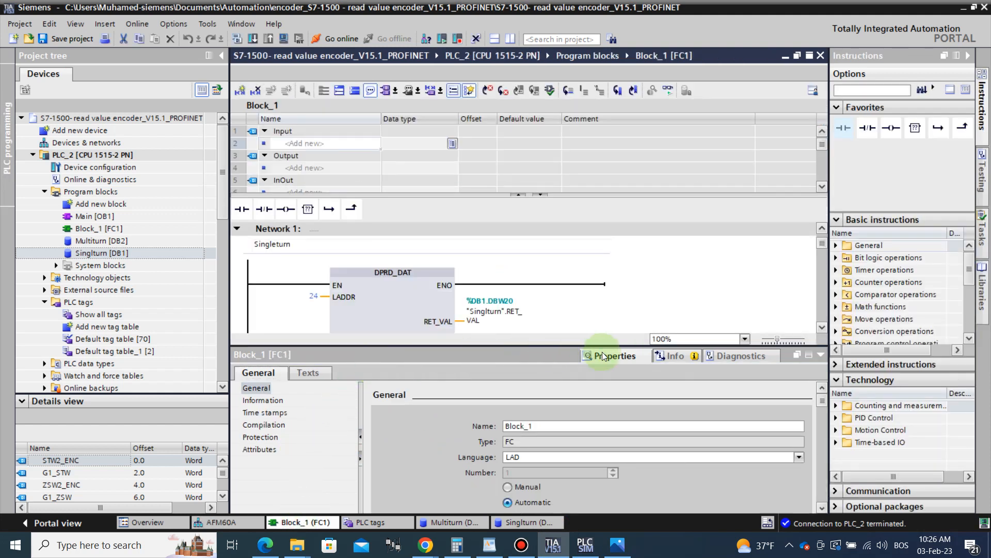
click(614, 355)
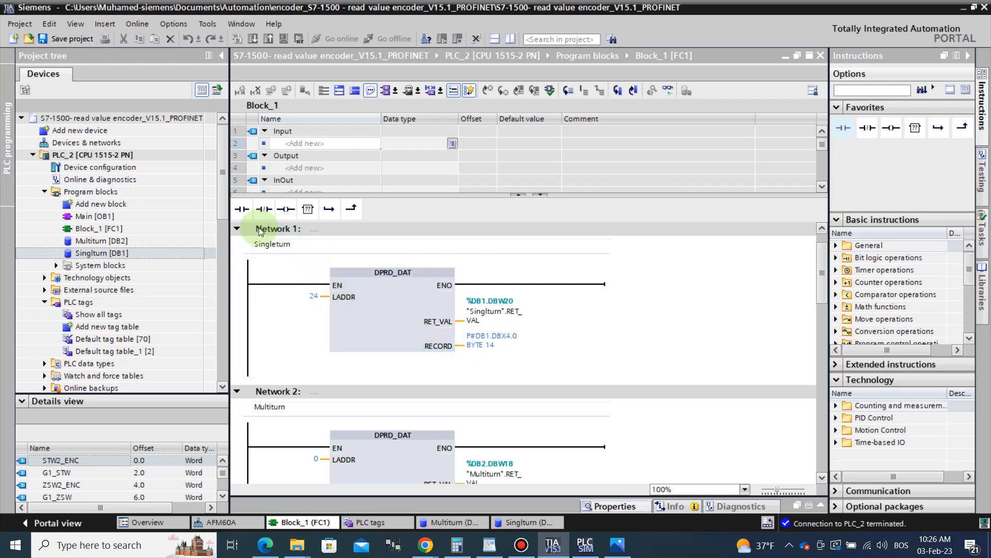
Step: Check the AFS60A singleturn encoder's telegram 82 input address in the device overview against the Singleturn network's LADDR in Block_1
click(249, 520)
click(340, 92)
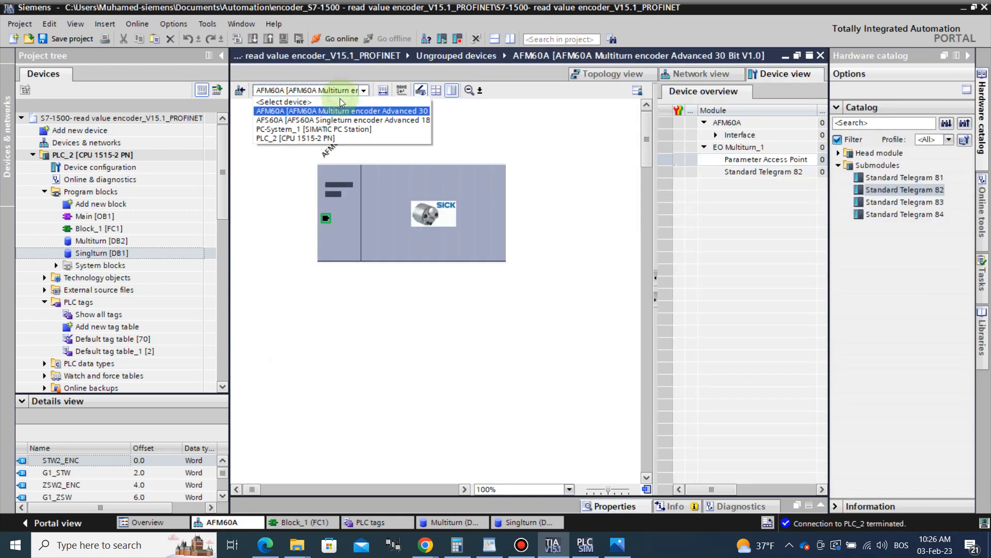
click(330, 120)
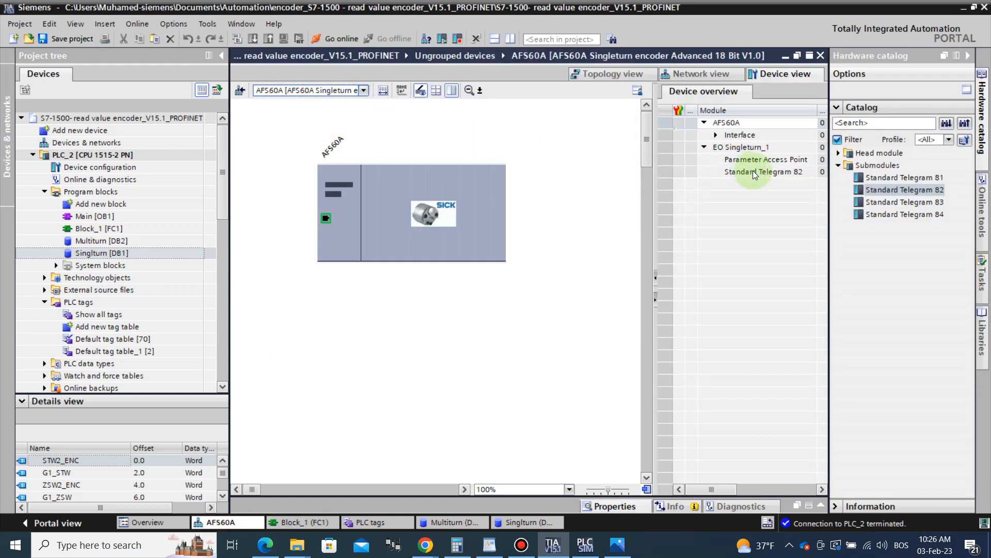
drag(712, 489, 742, 492)
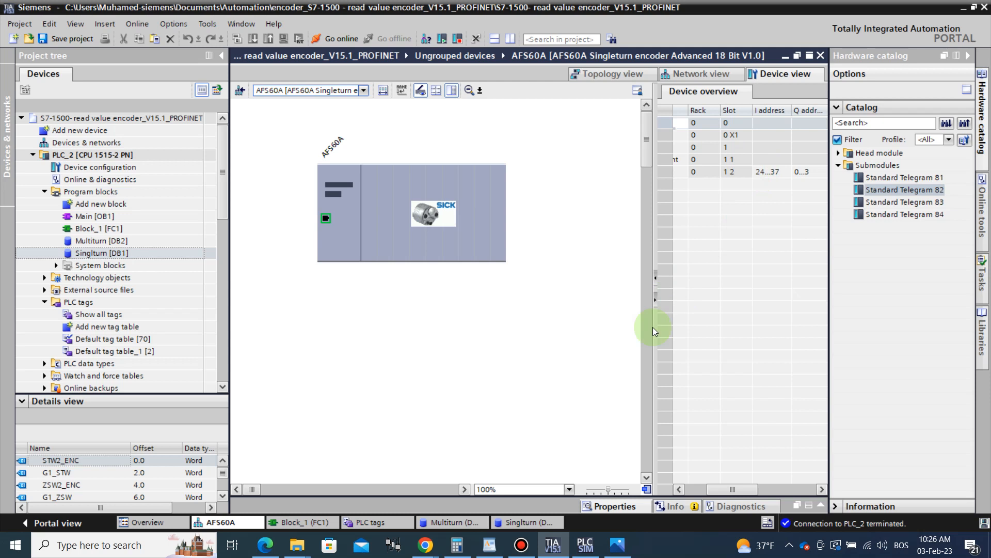
click(287, 525)
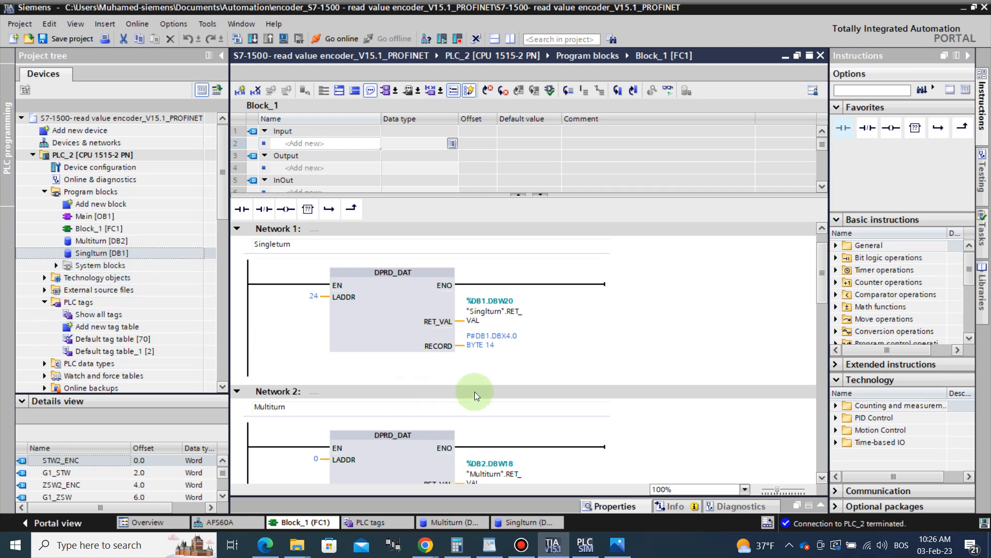
Step: Compare the Singleturn RECORD pointer with the tags in Singlturn [DB1] and the telegram 82 input data table in WordPad
click(494, 336)
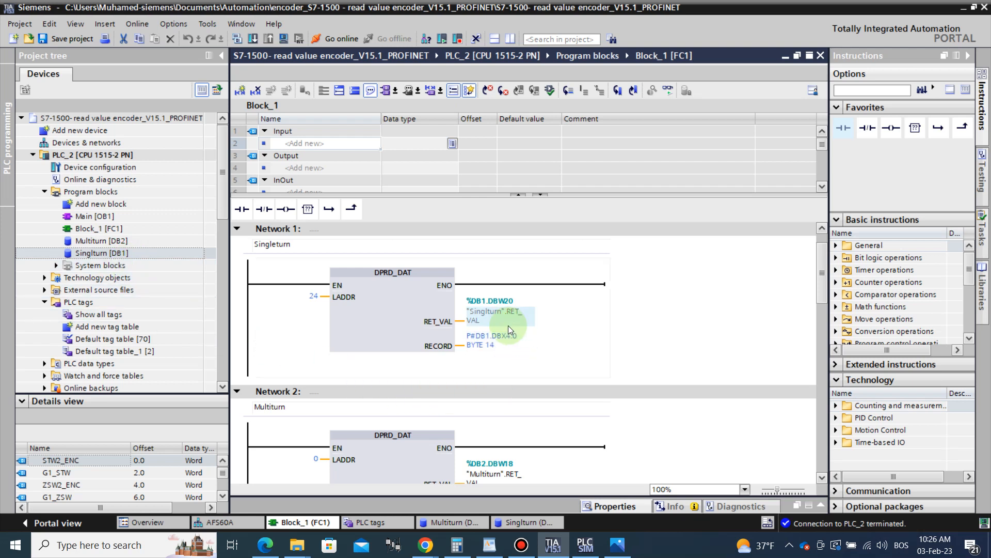
click(524, 522)
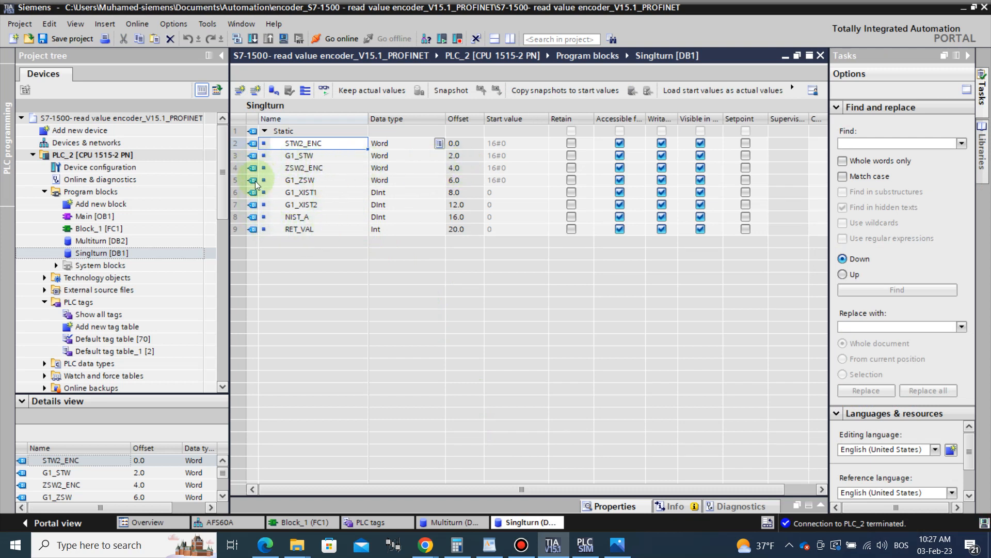
click(490, 545)
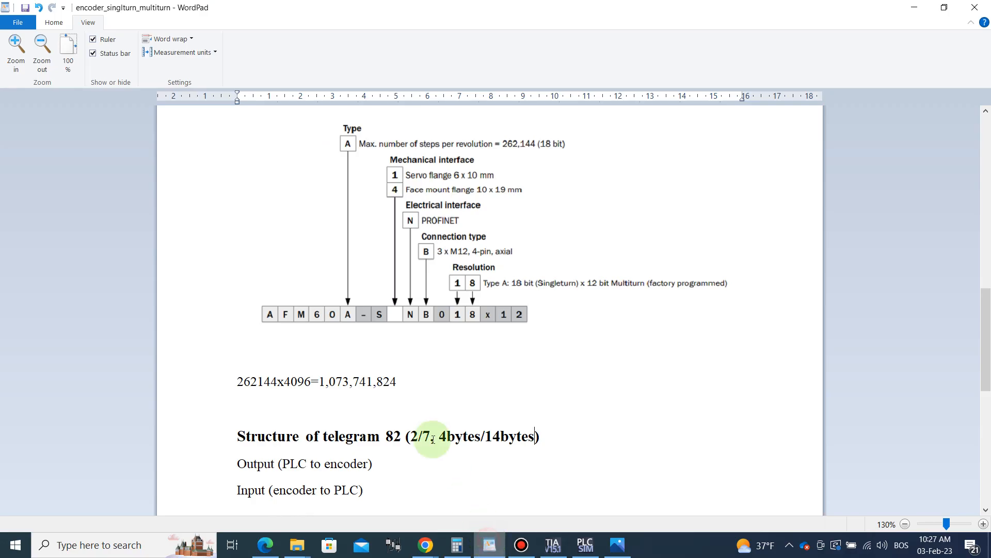
scroll(413, 404, down, 10)
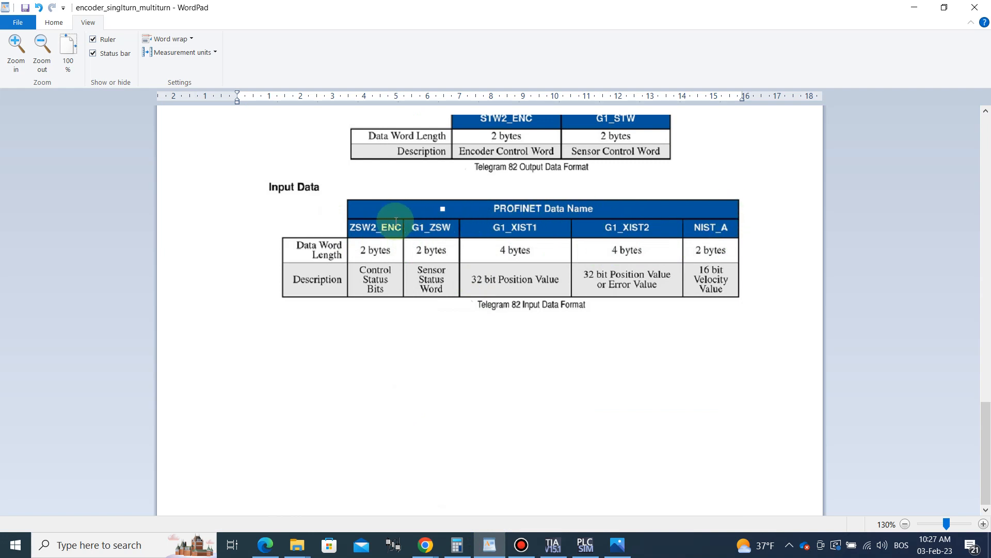
click(552, 545)
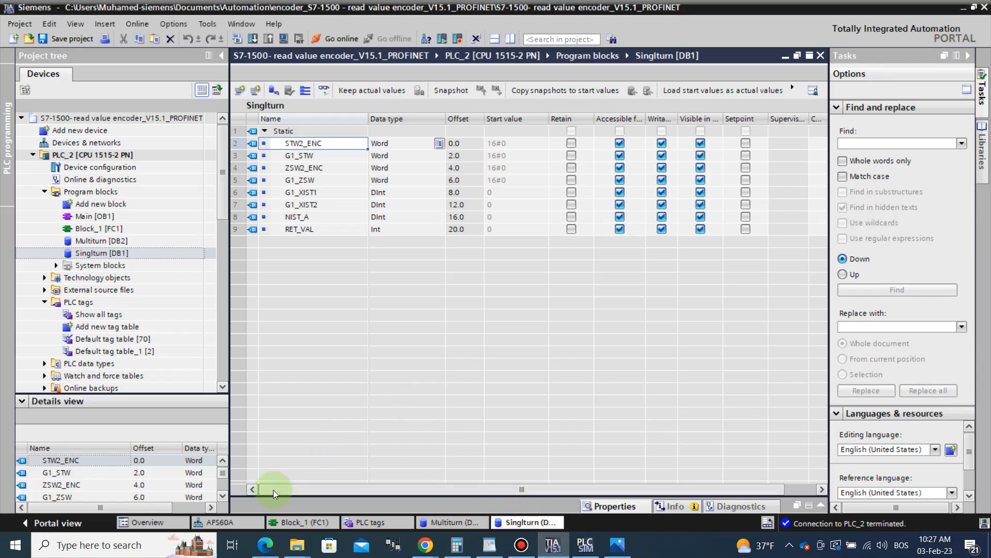
Step: Check the byte length of the Singleturn RECORD pointer in Block_1 against the telegram 82 structure in the WordPad document
click(291, 523)
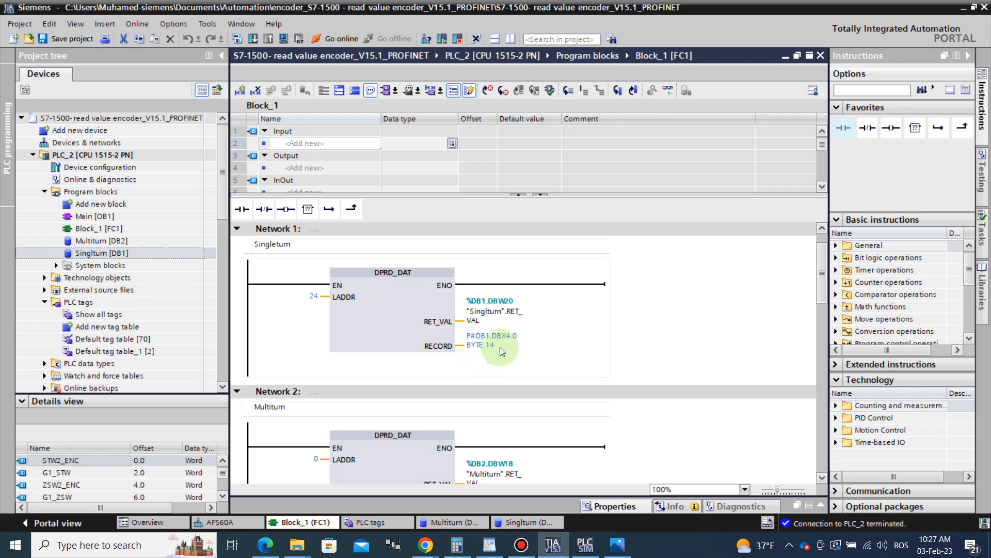
click(489, 545)
scroll(477, 334, up, 3)
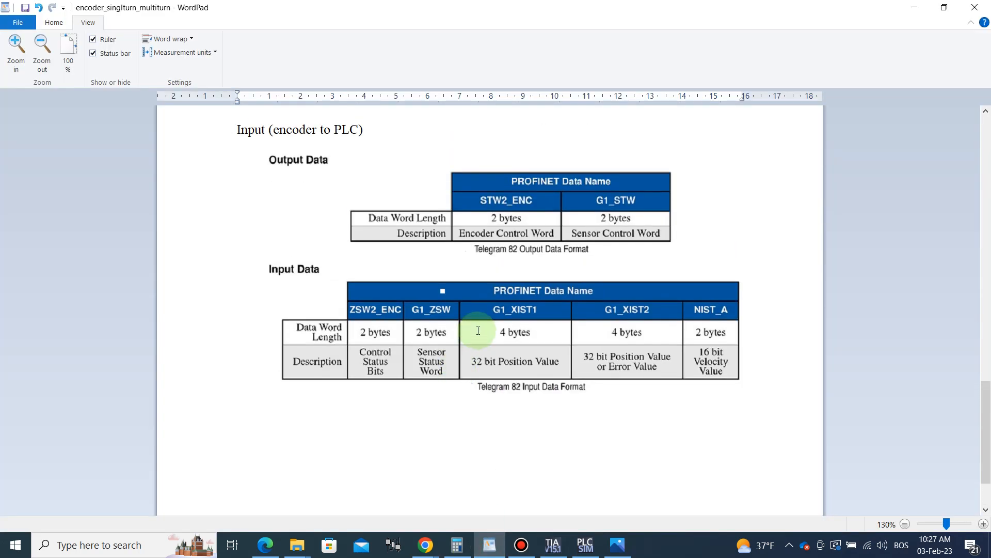
scroll(478, 330, up, 3)
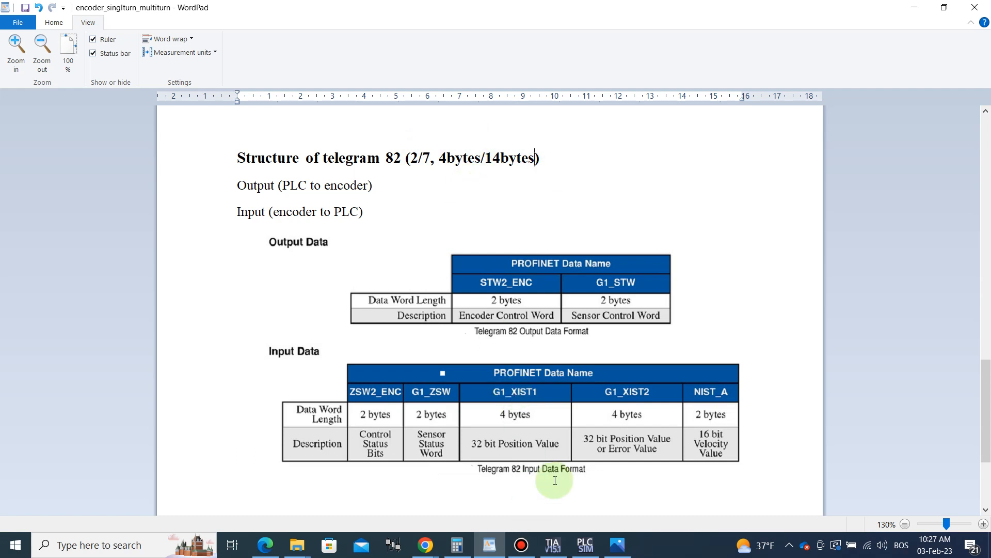
click(552, 544)
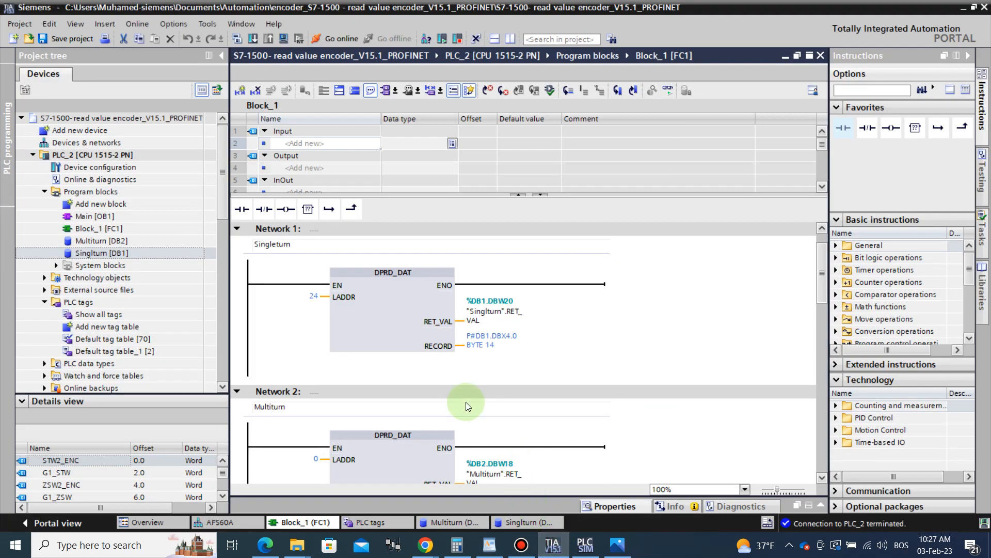
Step: Examine the Singleturn DPRD_DAT outputs and view the matching tags down to RET_VAL in Singlturn [DB1]
click(494, 336)
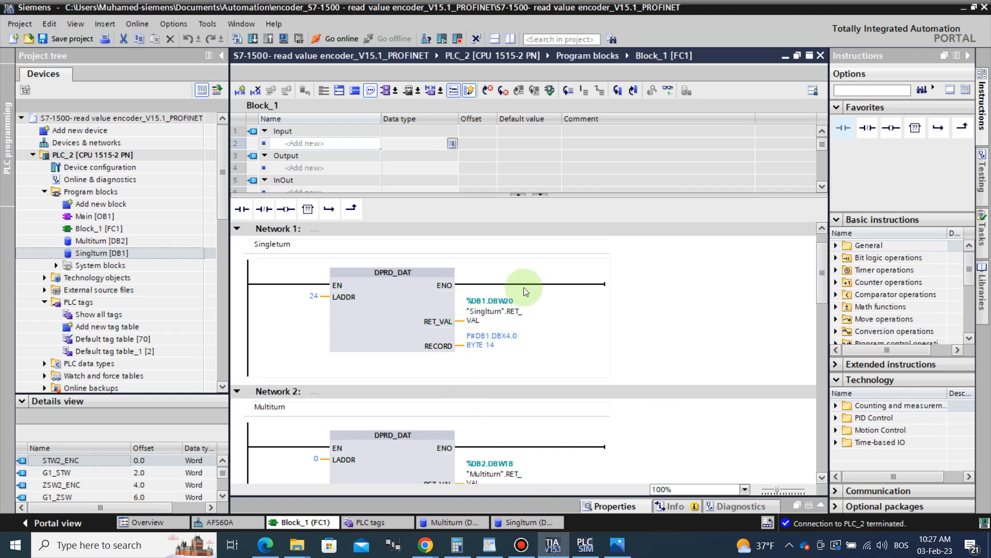
click(557, 482)
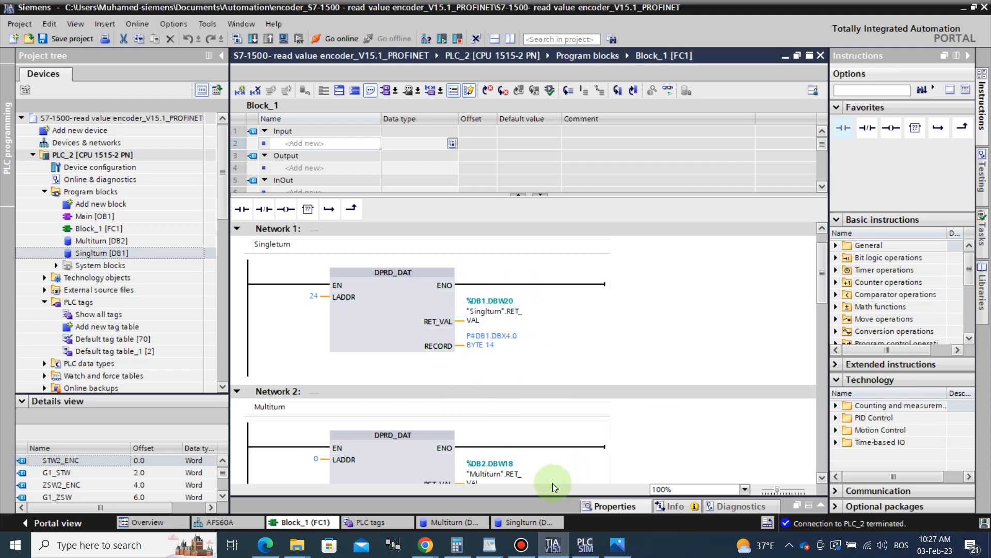
click(527, 519)
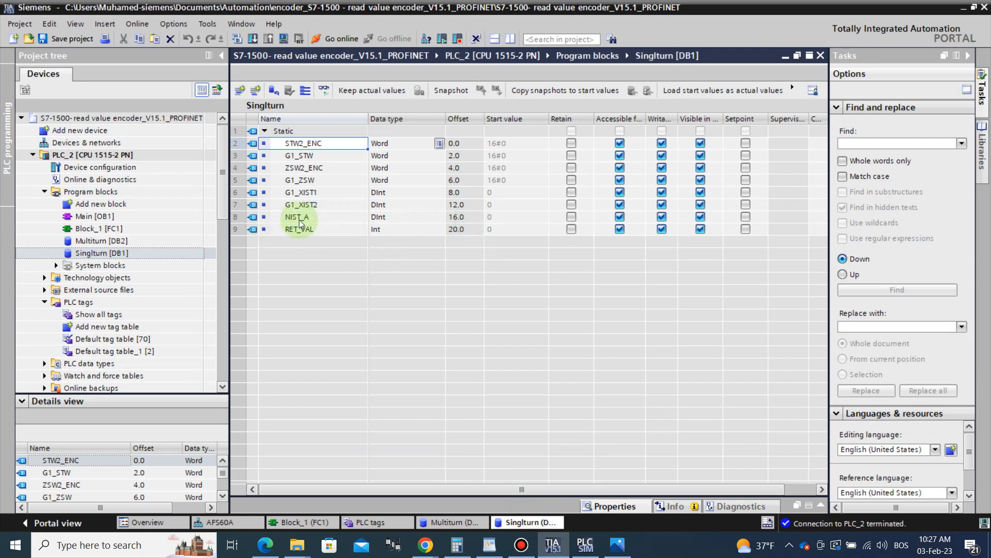
Step: Return to Block_1 and examine the LADDR input of the DPRD_DAT instruction in the Multiturn network
click(299, 524)
scroll(387, 355, down, 3)
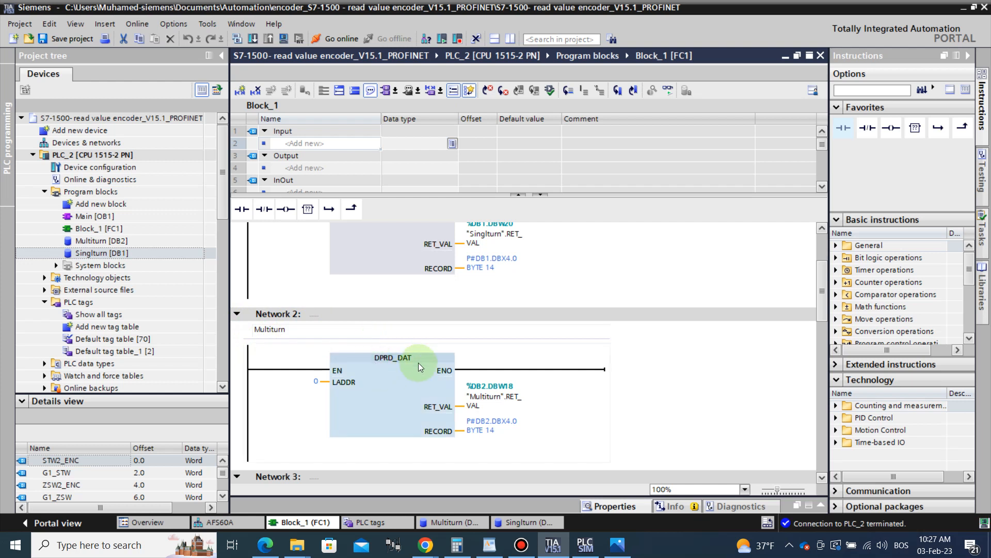
click(376, 365)
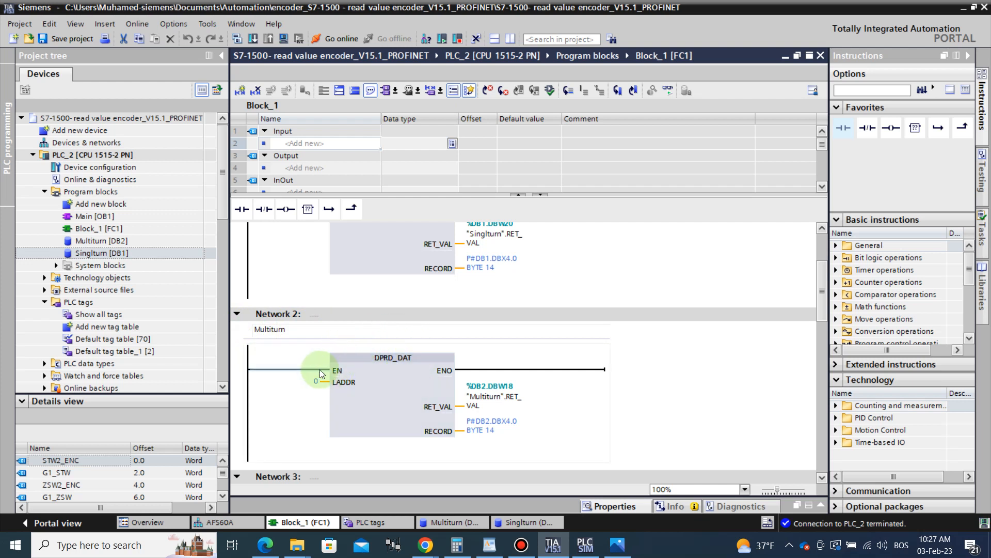
click(315, 384)
Step: Show the AFM60A multiturn encoder in the device view and check its telegram 82 input address in the device overview
click(230, 522)
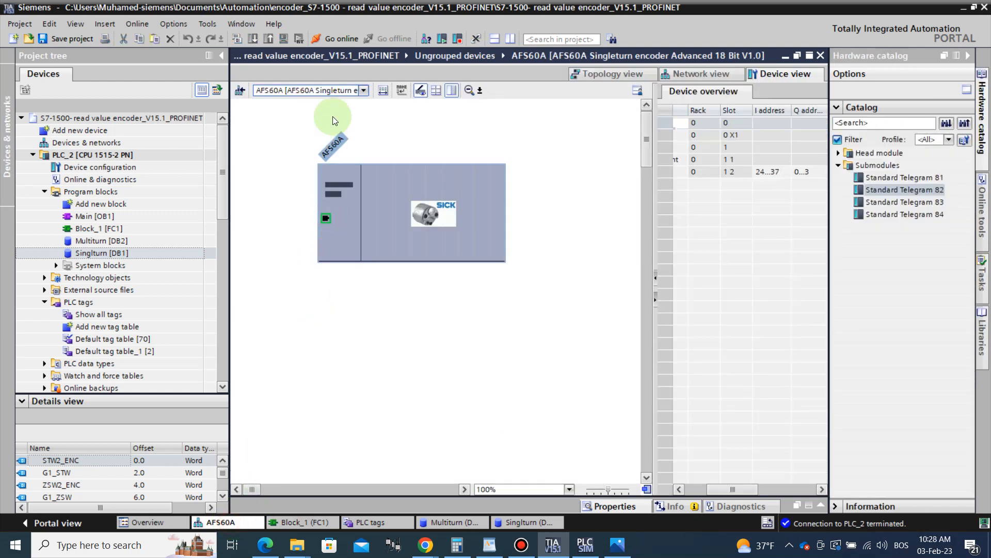
click(310, 90)
click(341, 112)
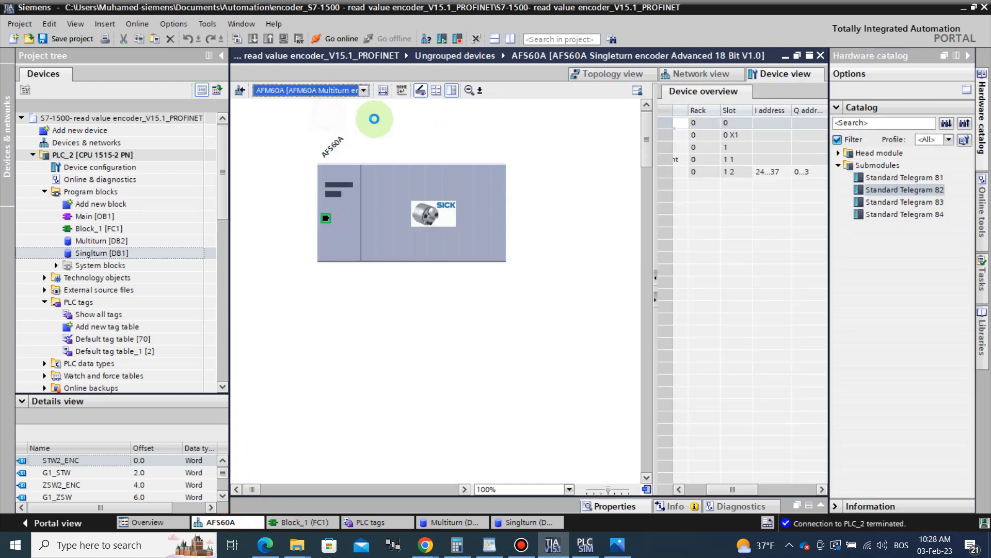
drag(722, 487, 741, 489)
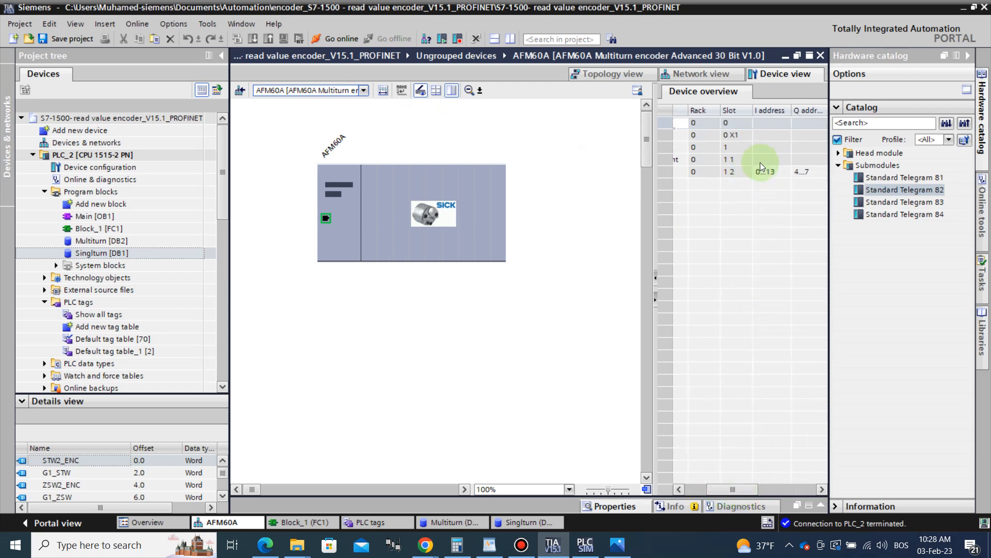
Step: Examine the Multiturn network's RECORD pointer in Block_1 and open Multiturn [DB2] to view its tags
click(302, 523)
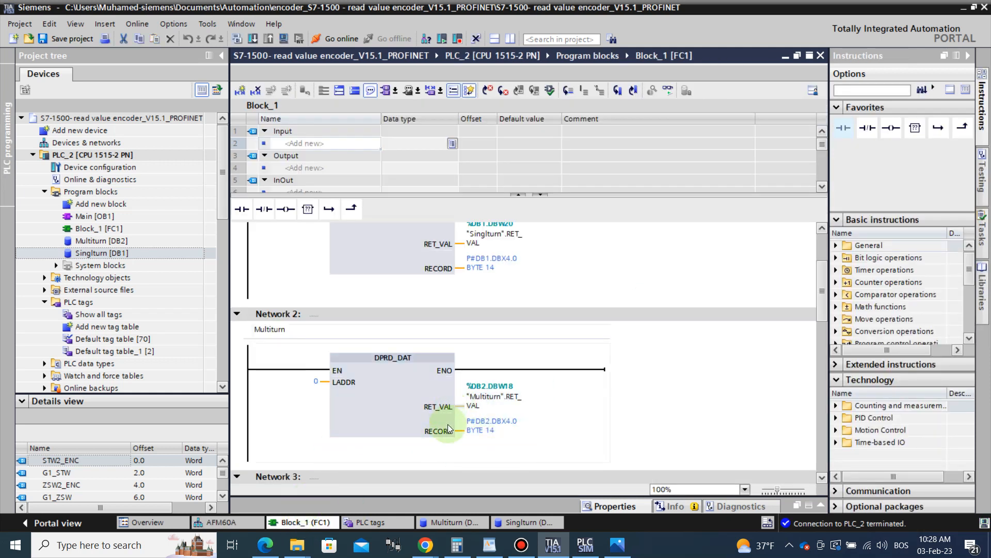
click(458, 438)
click(479, 428)
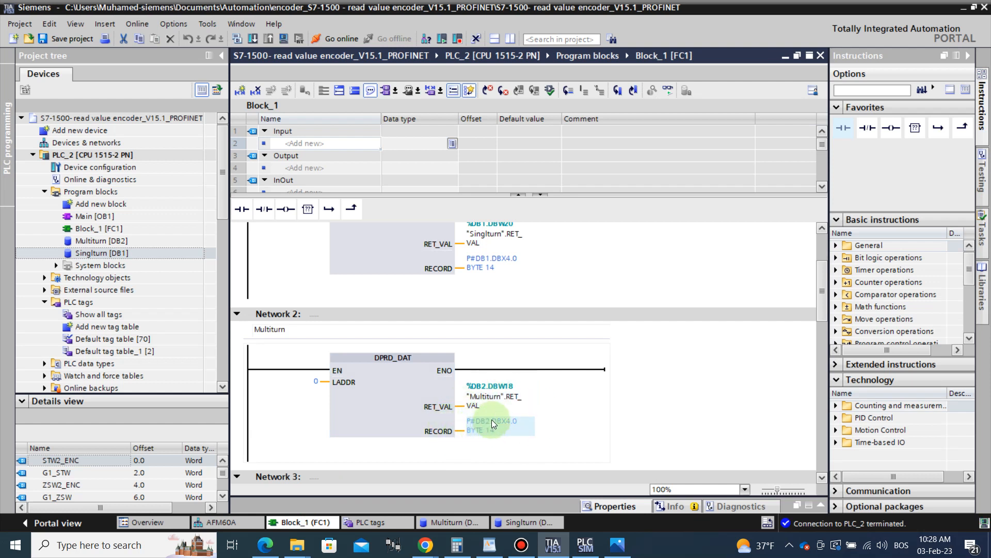
click(116, 242)
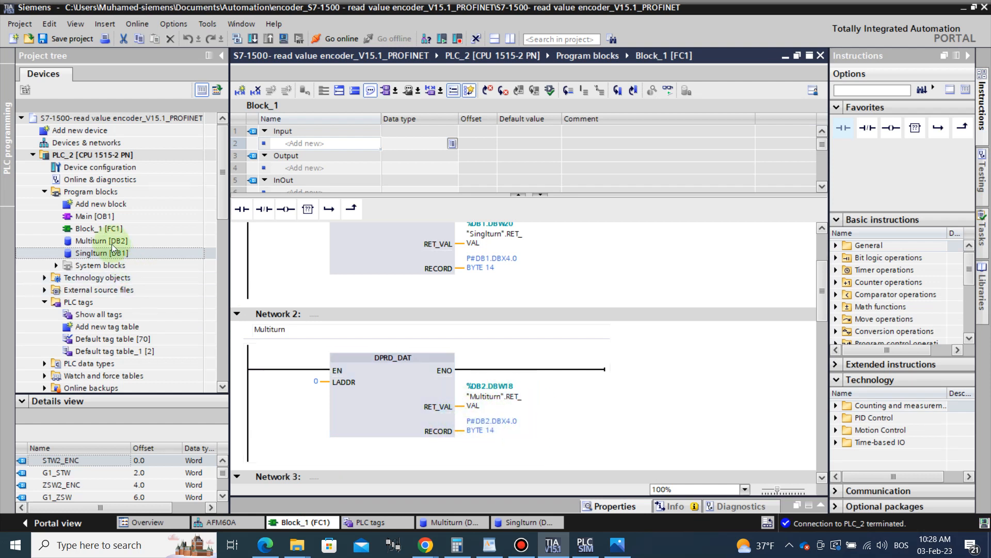
double_click(104, 241)
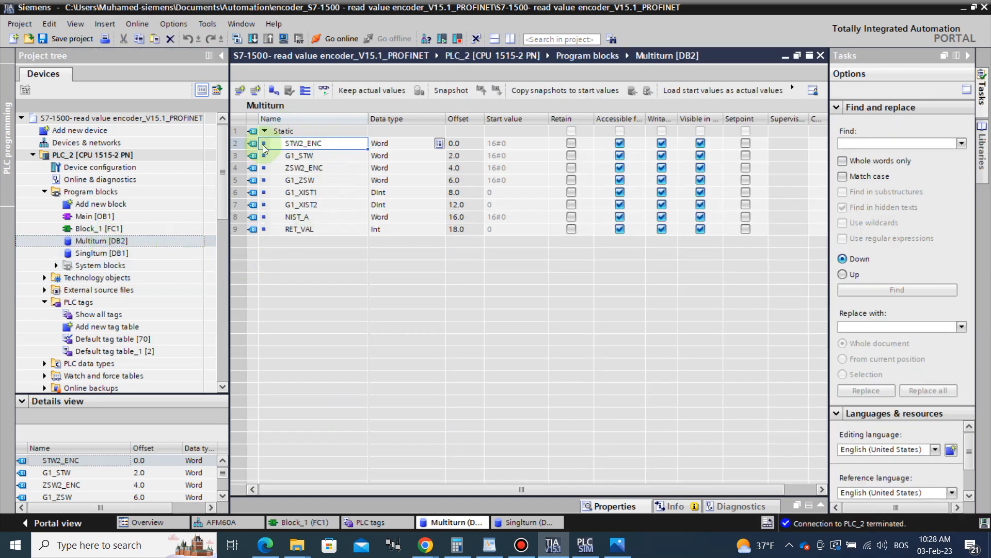
Step: Check the Multiturn RECORD start address against the tags in Multiturn [DB2] and the telegram 82 input data table in WordPad
click(295, 520)
click(513, 426)
click(496, 427)
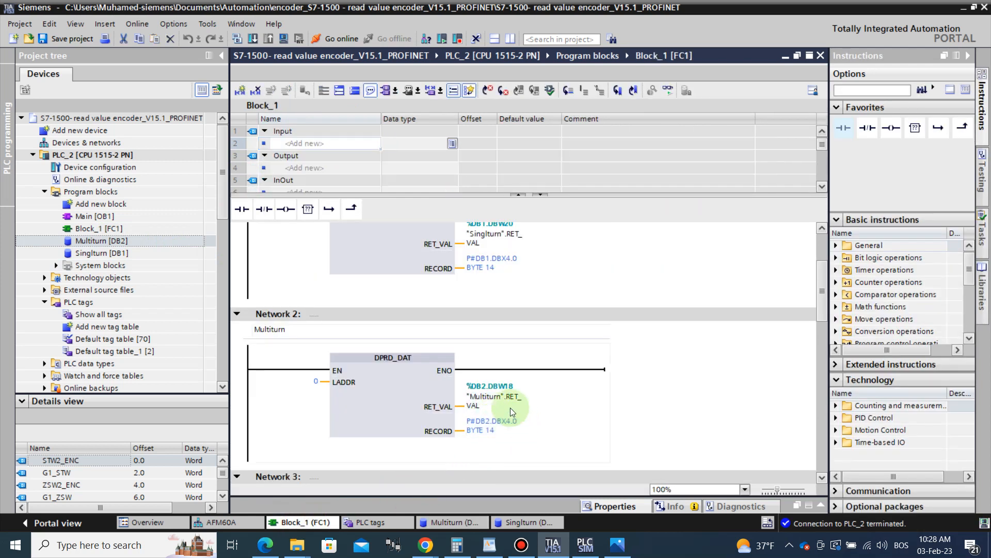
click(461, 523)
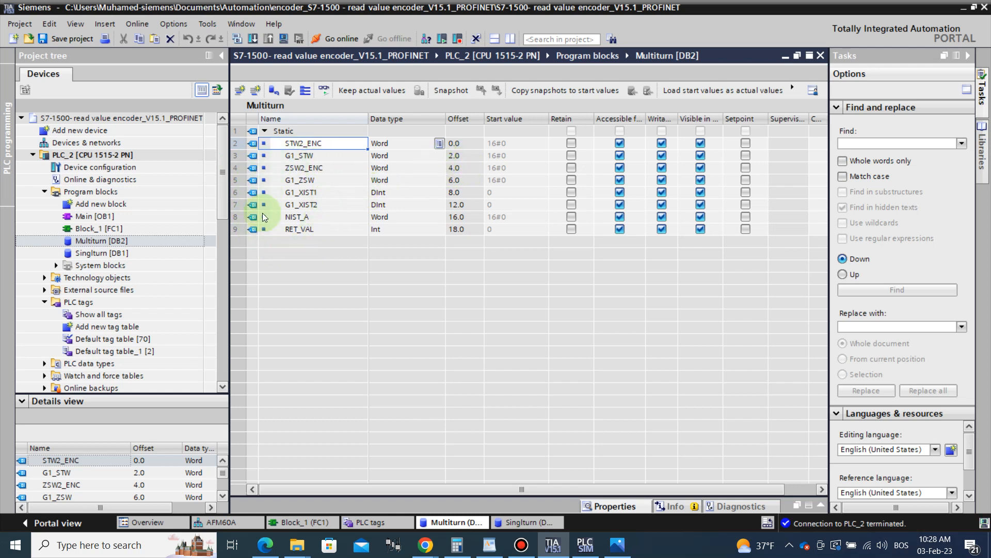
click(490, 545)
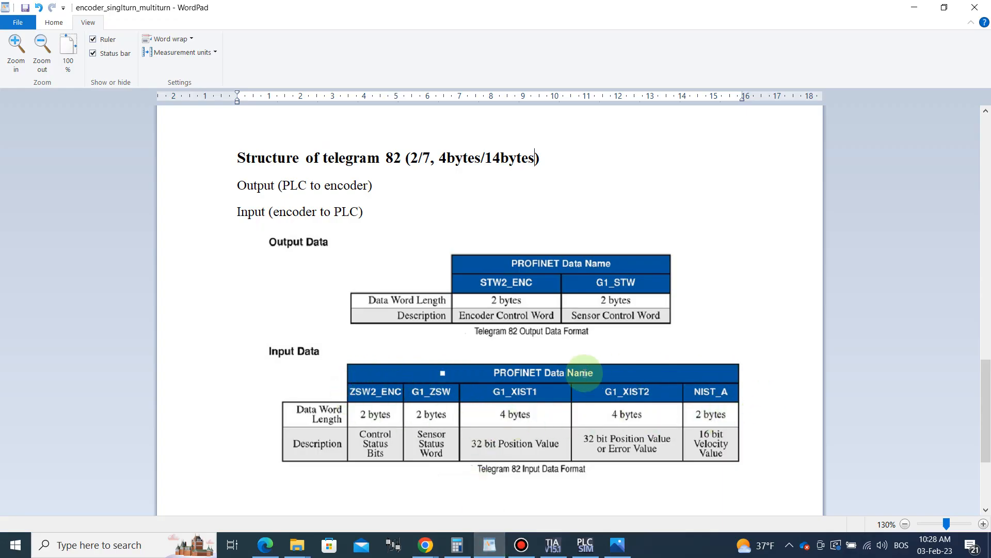
click(553, 545)
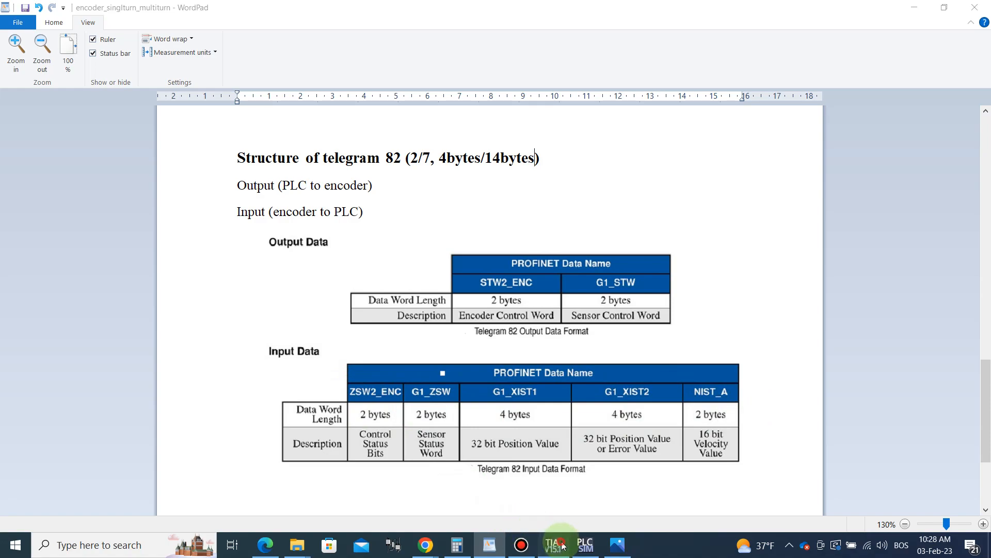
Step: Compare the byte length of the Multiturn RECORD pointer in Block_1 with the telegram 82 structure in WordPad
click(278, 520)
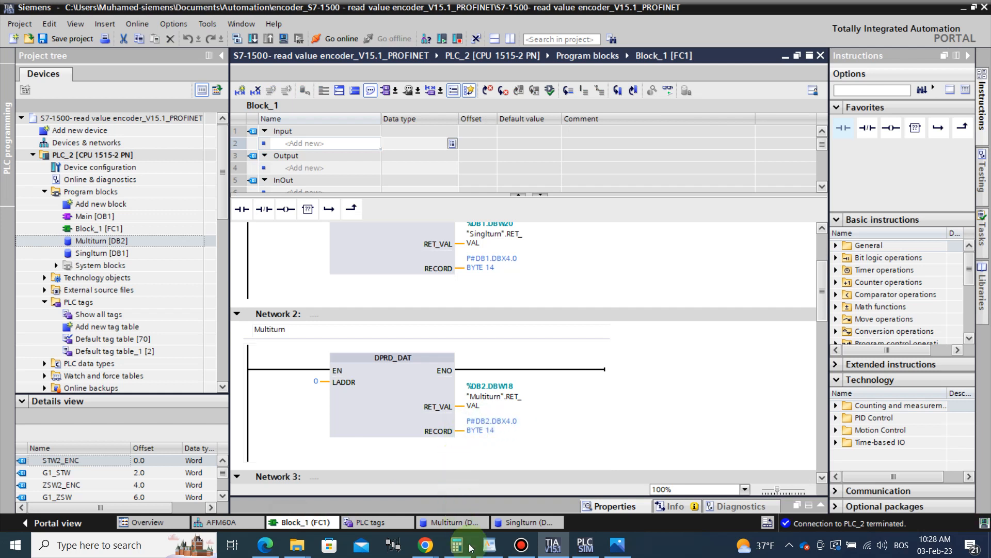
click(490, 545)
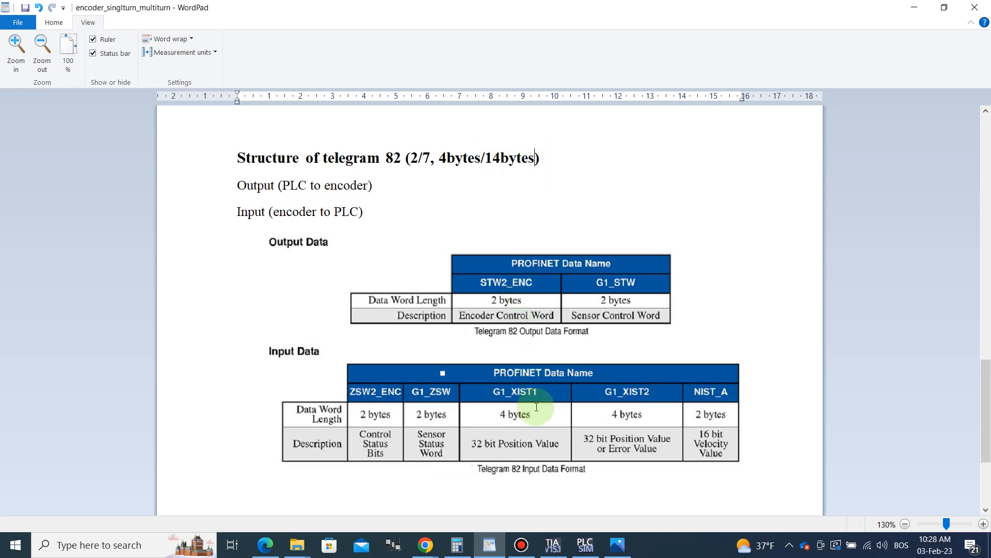
click(552, 547)
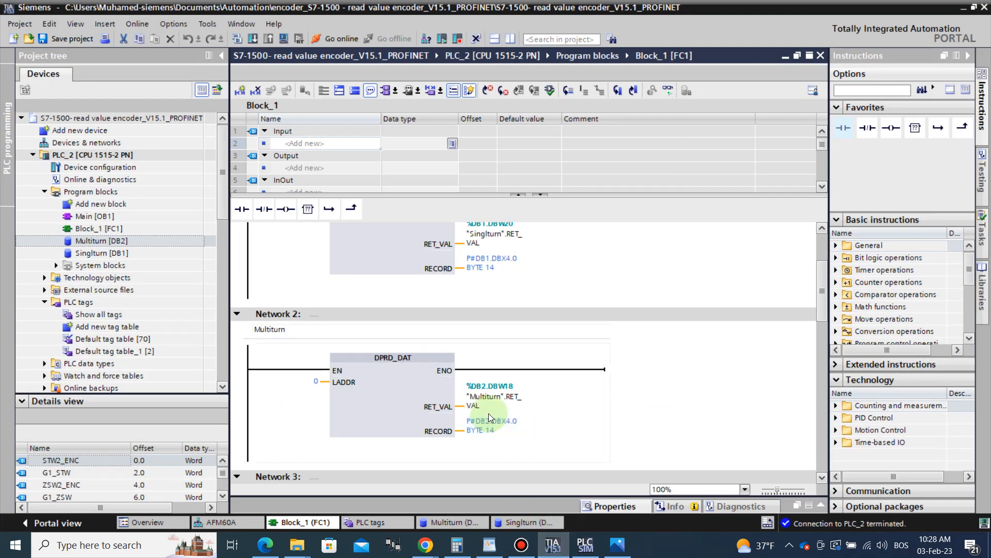
Step: Compare the singleturn position MOVE in Network 3 with G1_XIST1 in Singlturn [DB1] and the telegram 82 input data table in WordPad
scroll(457, 388, down, 3)
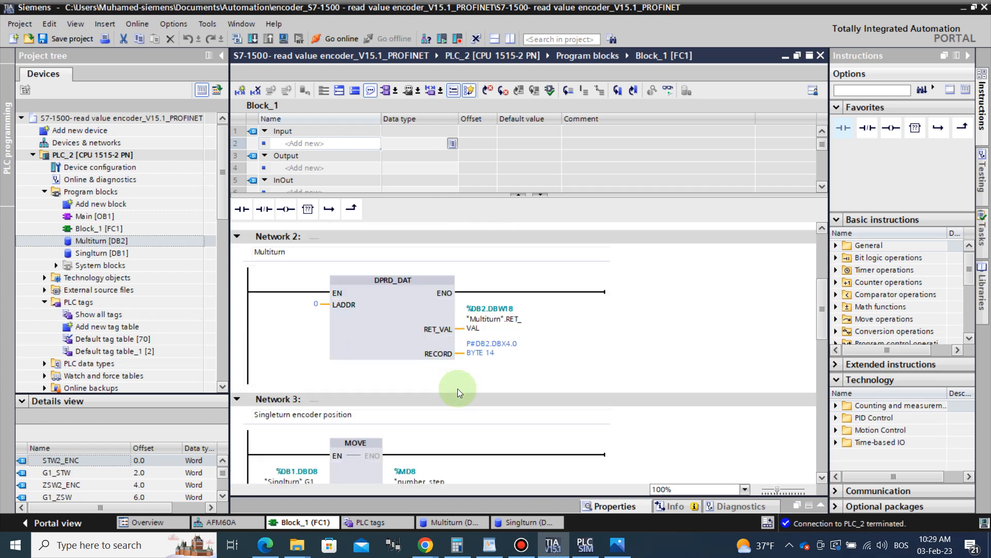
scroll(457, 388, down, 3)
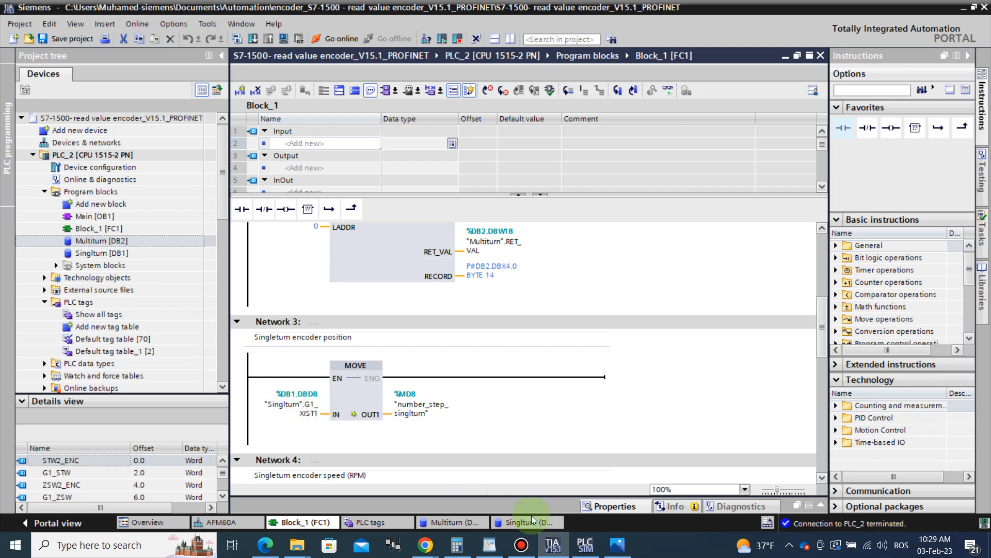
click(513, 522)
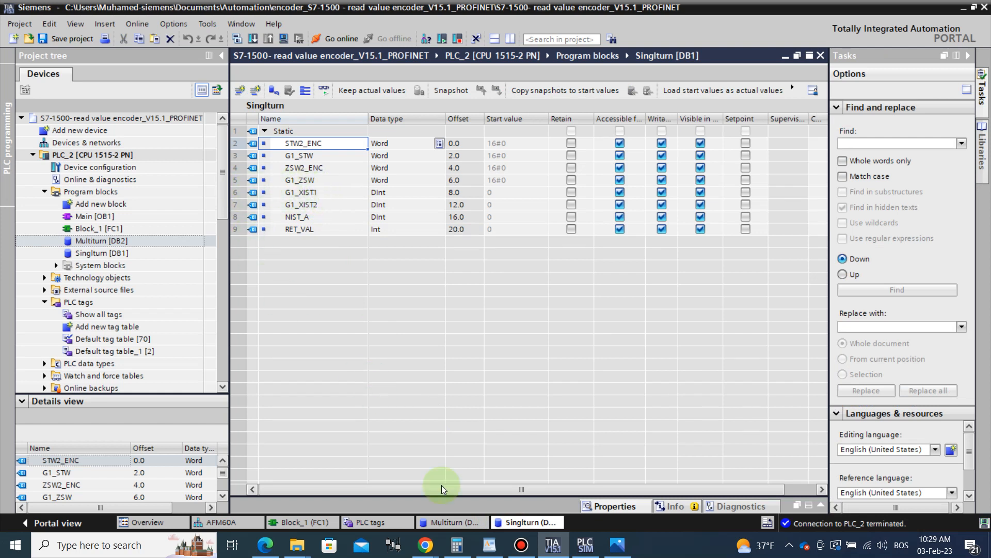
click(488, 544)
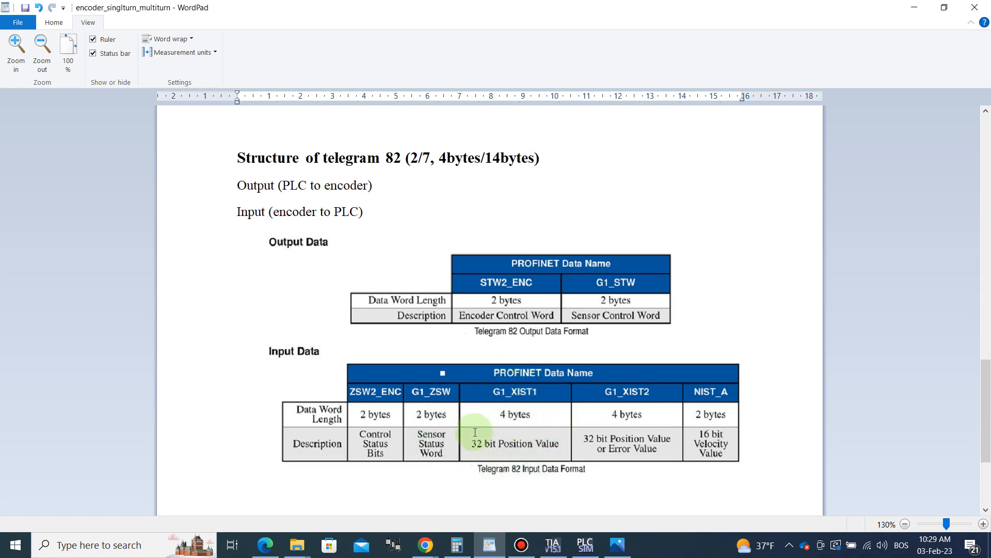
click(549, 544)
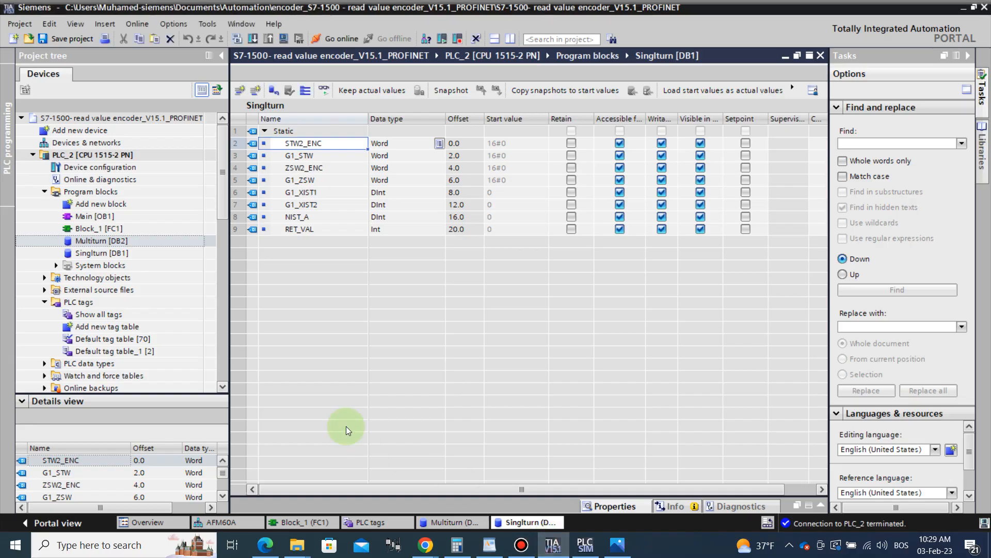
click(304, 522)
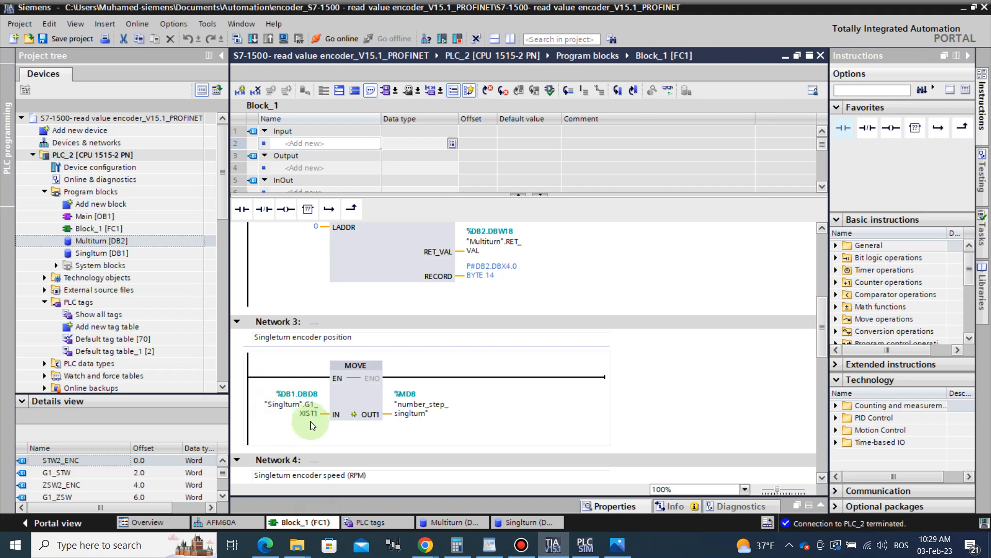
click(392, 378)
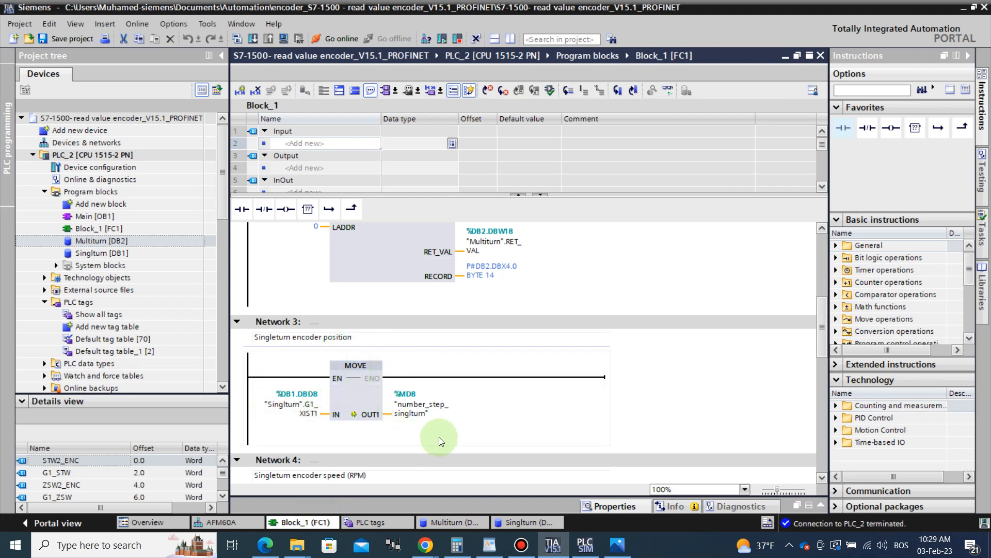
click(384, 417)
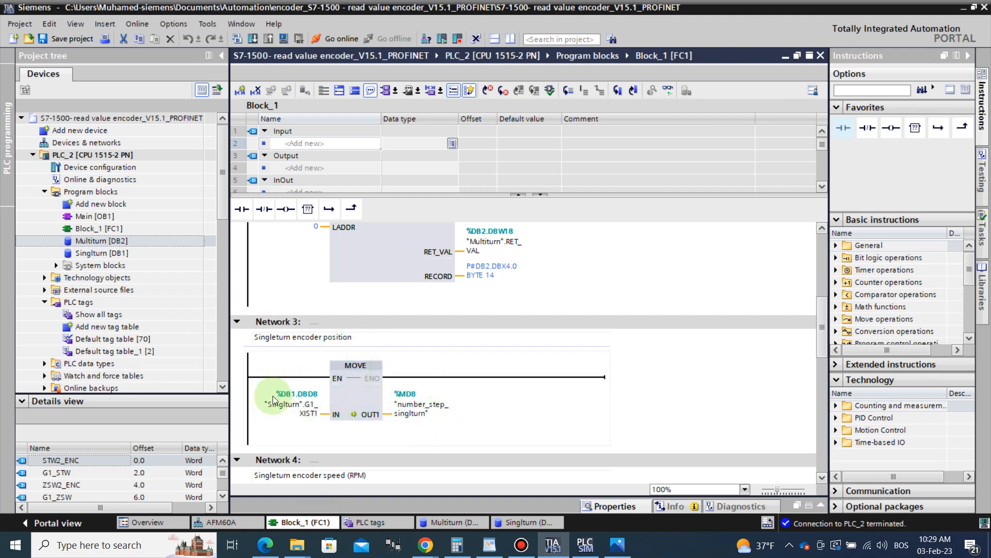
Step: Review the singleturn encoder's counting range in the WordPad notes and return to the position network in Block_1
click(489, 545)
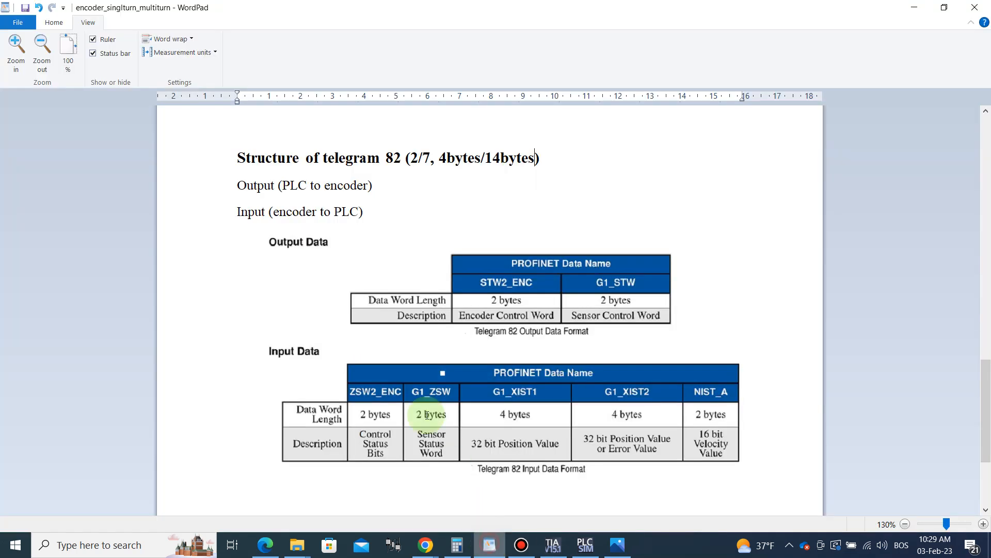
scroll(395, 346, up, 15)
scroll(395, 346, up, 3)
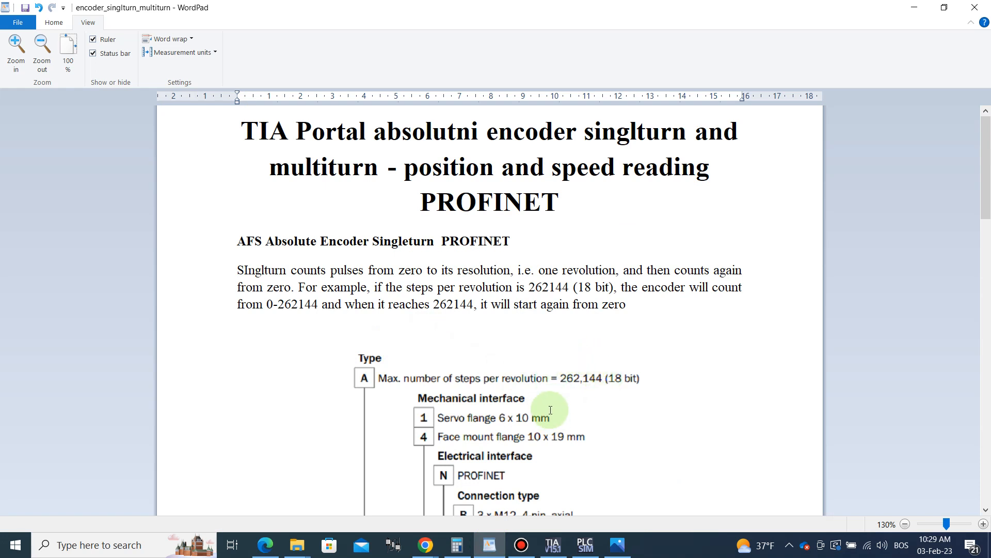
click(553, 544)
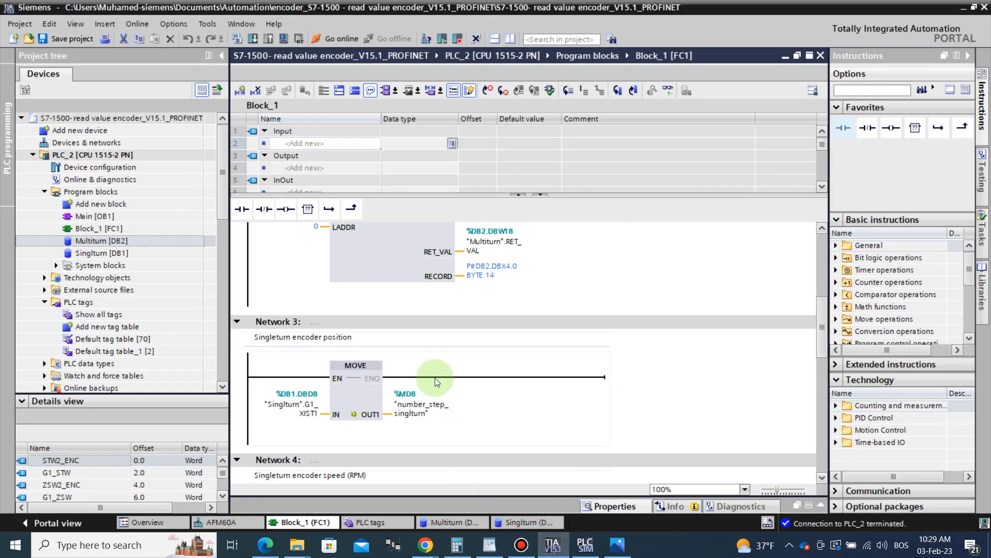
Step: Check the singleturn speed MOVE in Network 4 against NIST_A in Singlturn [DB1] and the telegram 82 velocity entry in WordPad
scroll(436, 371, down, 3)
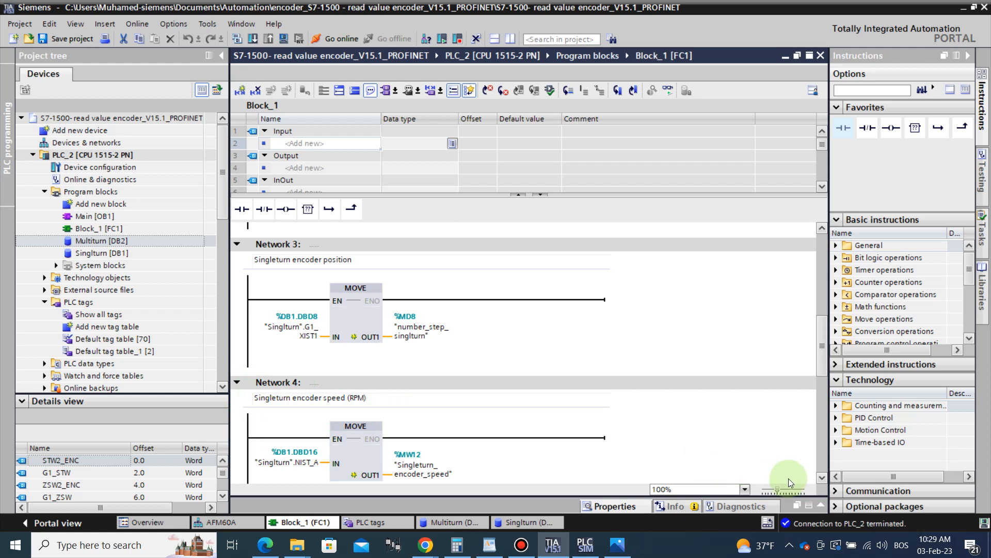
click(819, 478)
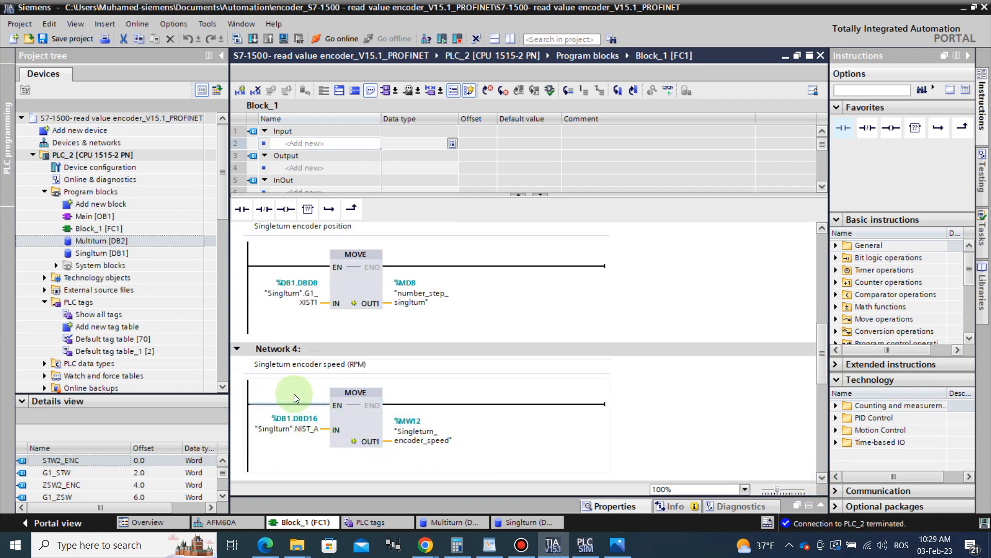
click(515, 520)
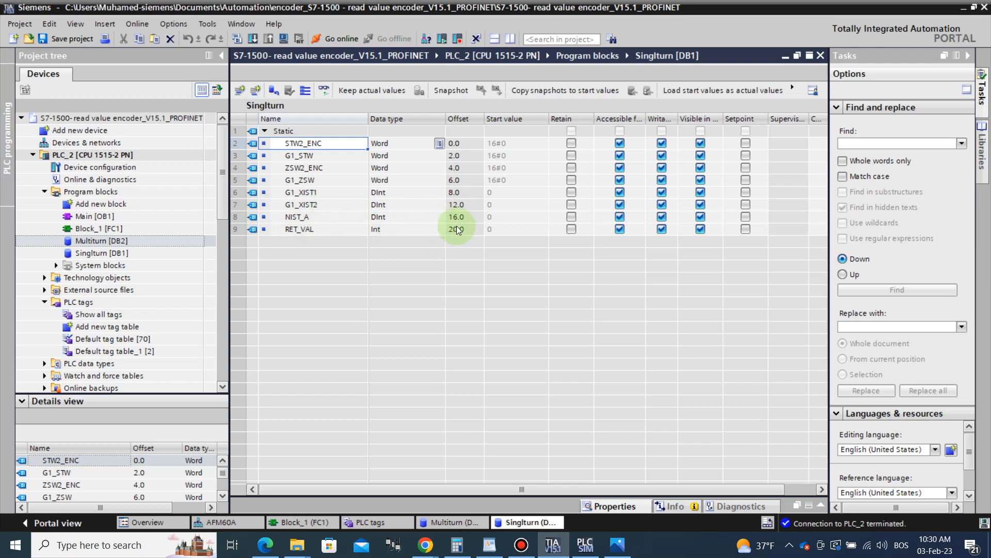
click(489, 545)
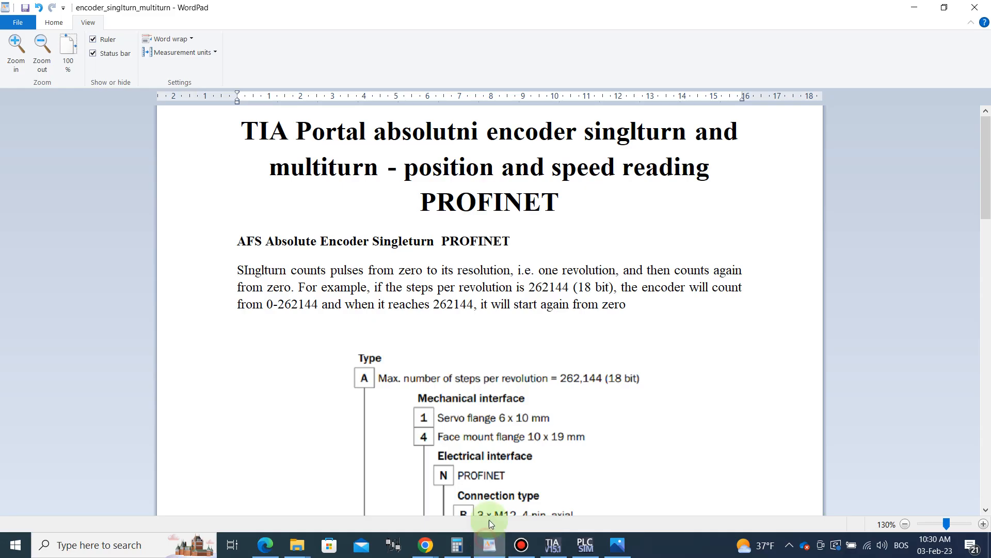
scroll(488, 368, down, 20)
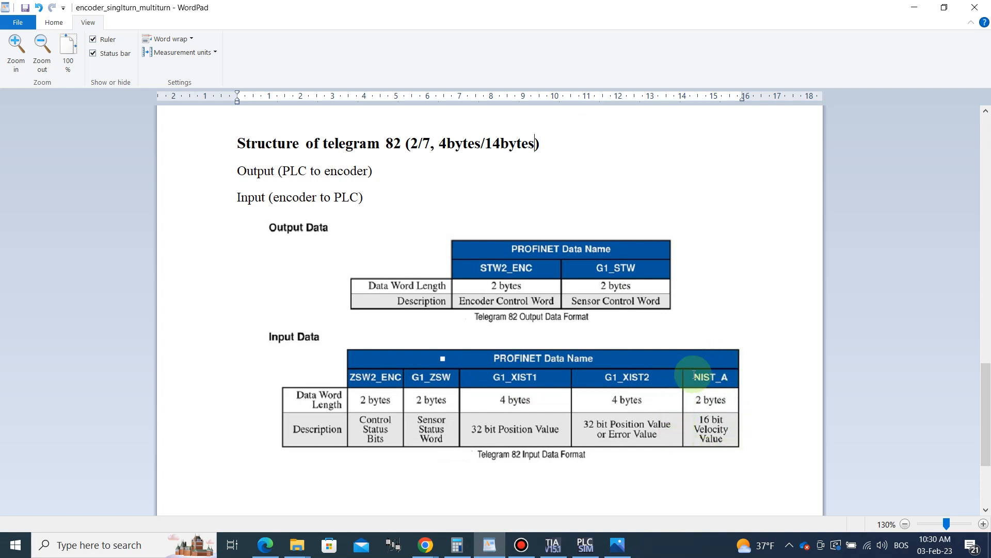
click(553, 545)
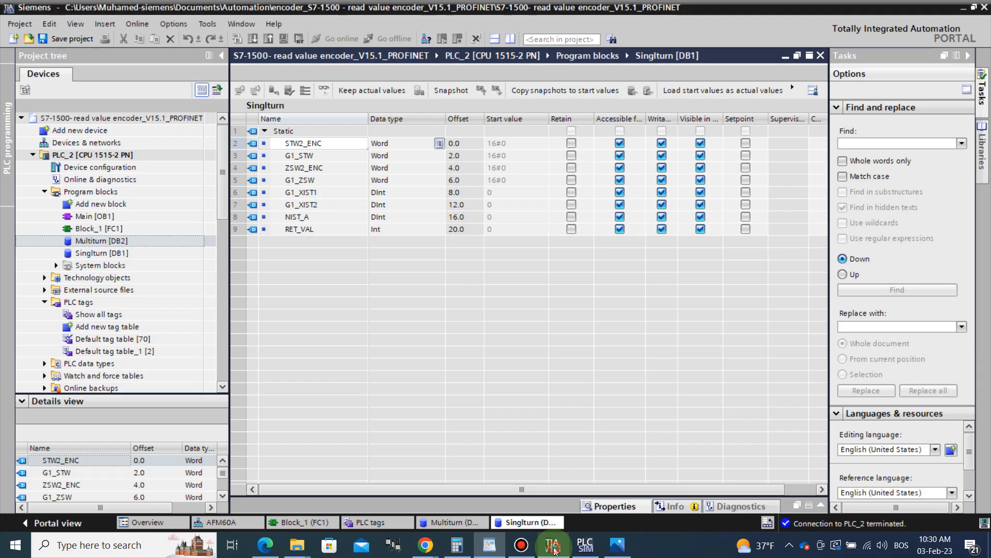
click(305, 522)
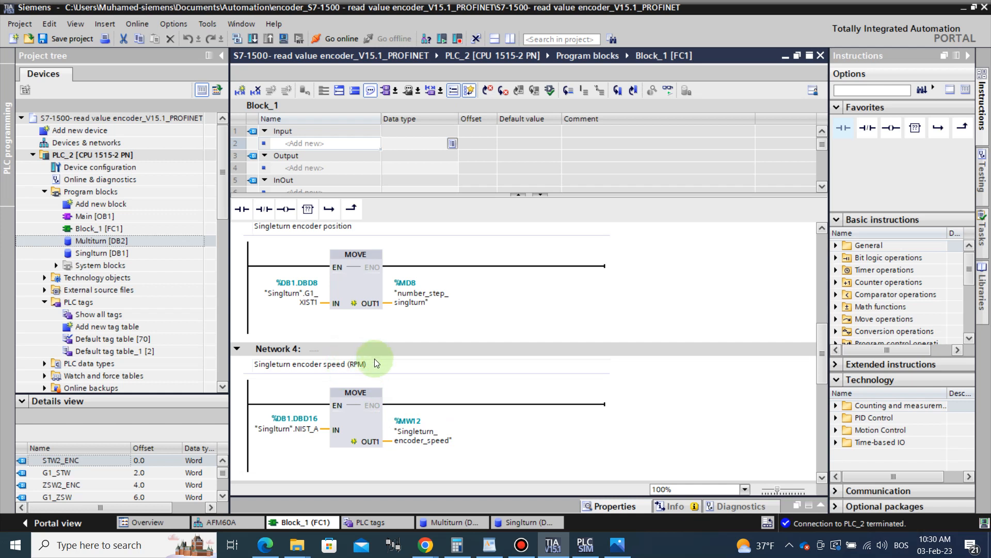
Step: Check the multiturn position MOVE in Network 5 against G1_XIST1 in Multiturn [DB2] and the telegram 82 input data in WordPad
scroll(374, 358, down, 3)
scroll(374, 358, down, 3)
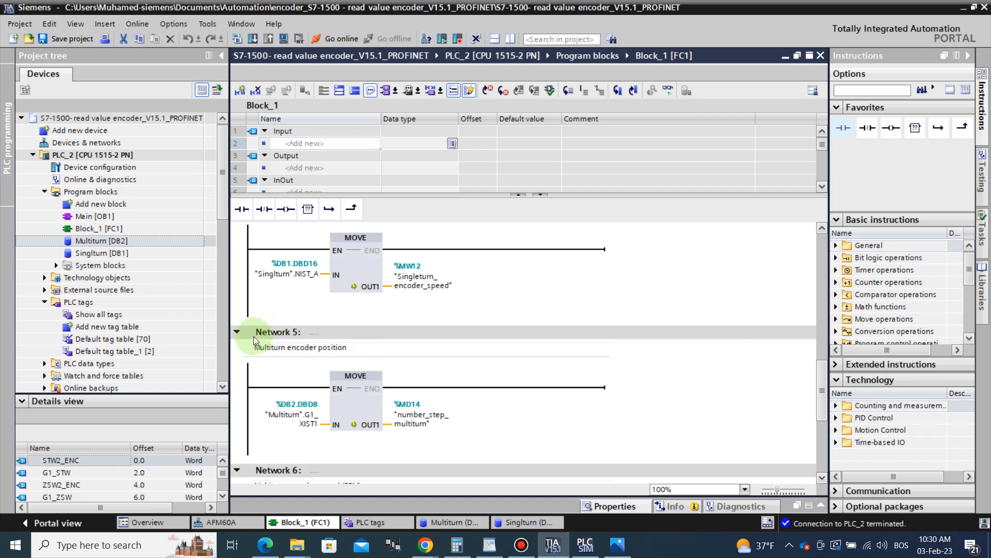
click(278, 426)
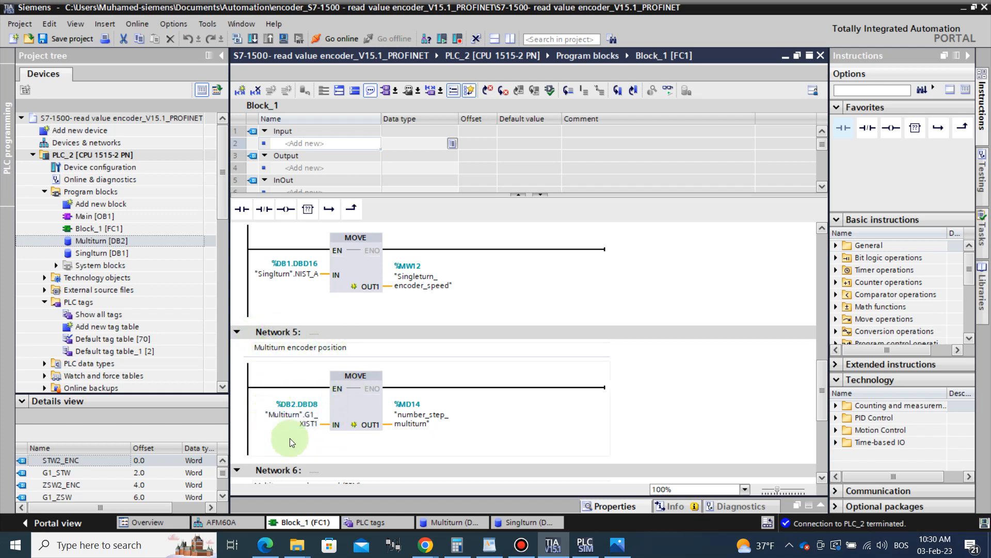
click(445, 519)
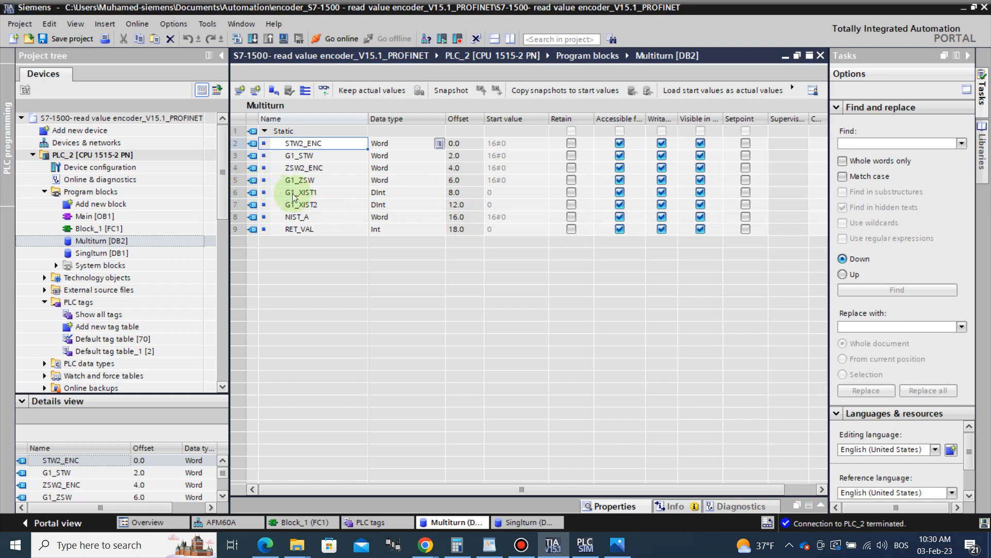
click(490, 545)
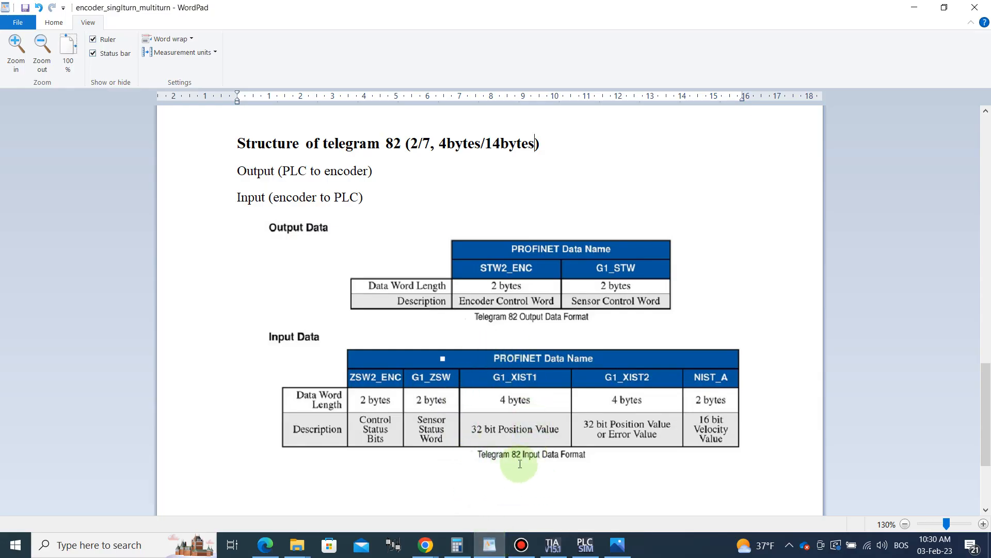
click(551, 548)
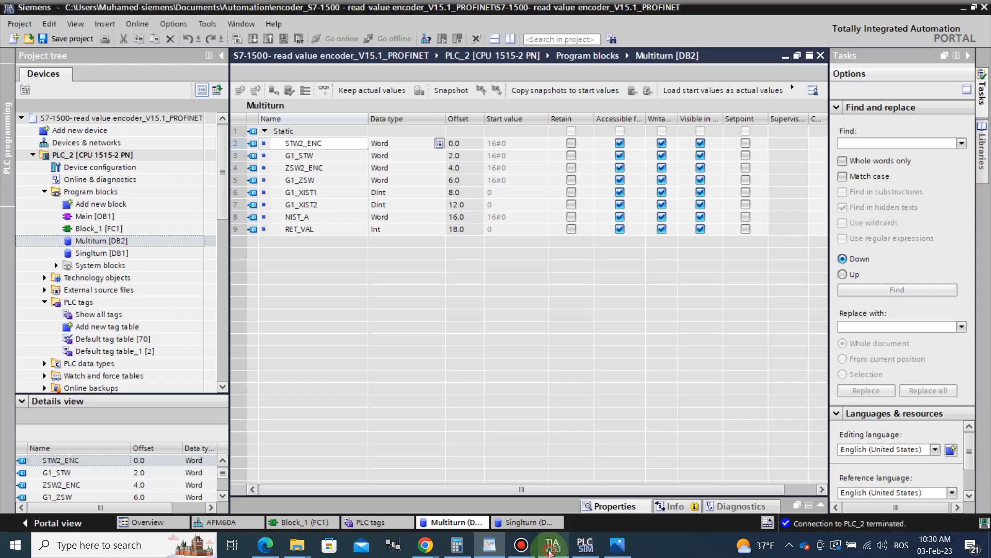
click(321, 521)
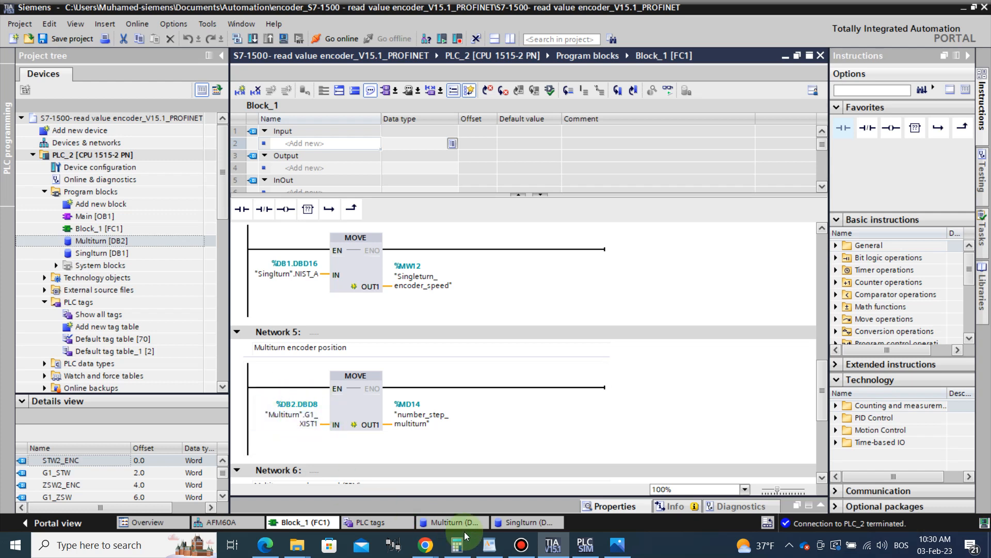
Step: Review the multiturn encoder's counting range and resolution in the WordPad notes, returning to Block_1
click(489, 545)
scroll(417, 333, up, 10)
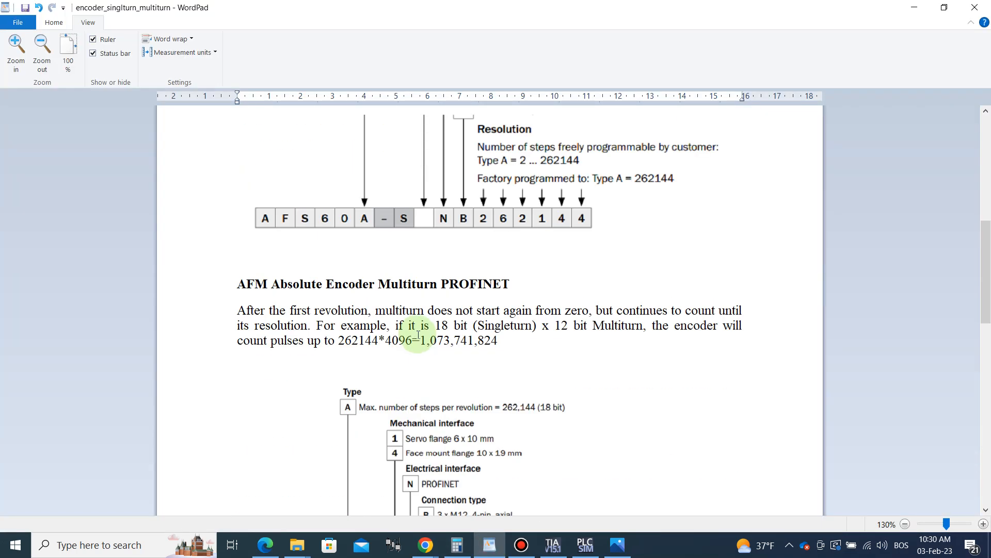
scroll(418, 335, down, 6)
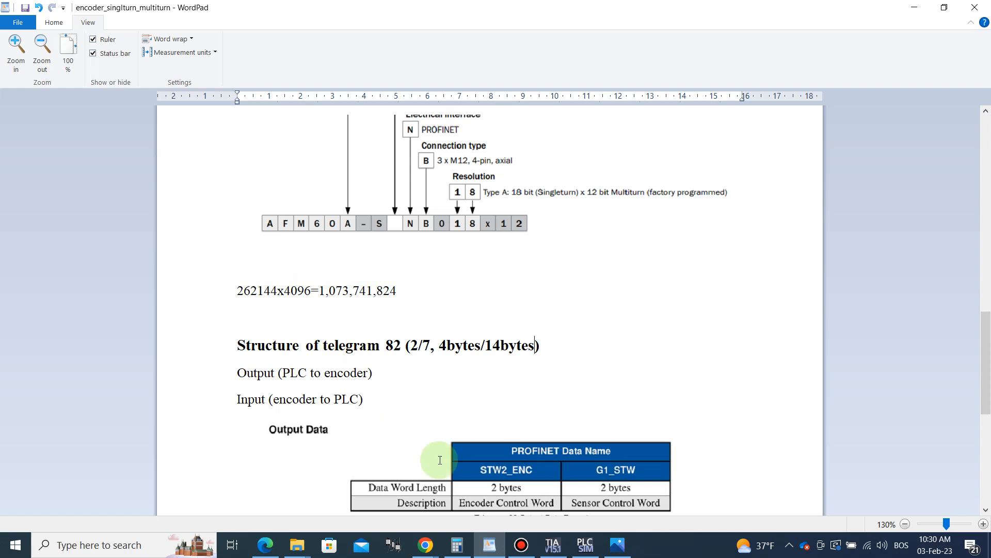
click(552, 546)
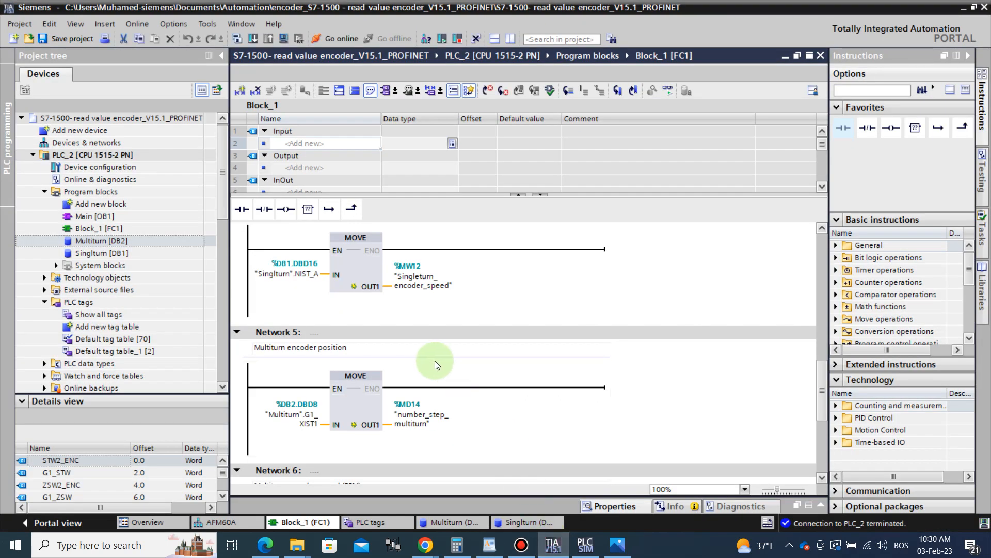
Step: Check the multiturn speed MOVE in Network 6 against NIST_A in Multiturn [DB2] and the telegram 82 velocity entry in WordPad
scroll(433, 360, down, 3)
scroll(432, 362, down, 3)
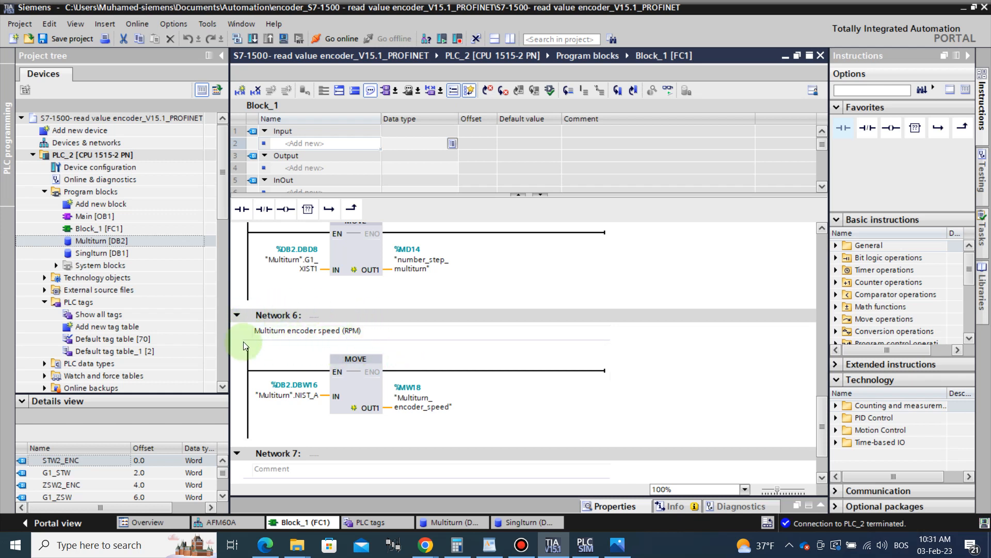
click(264, 374)
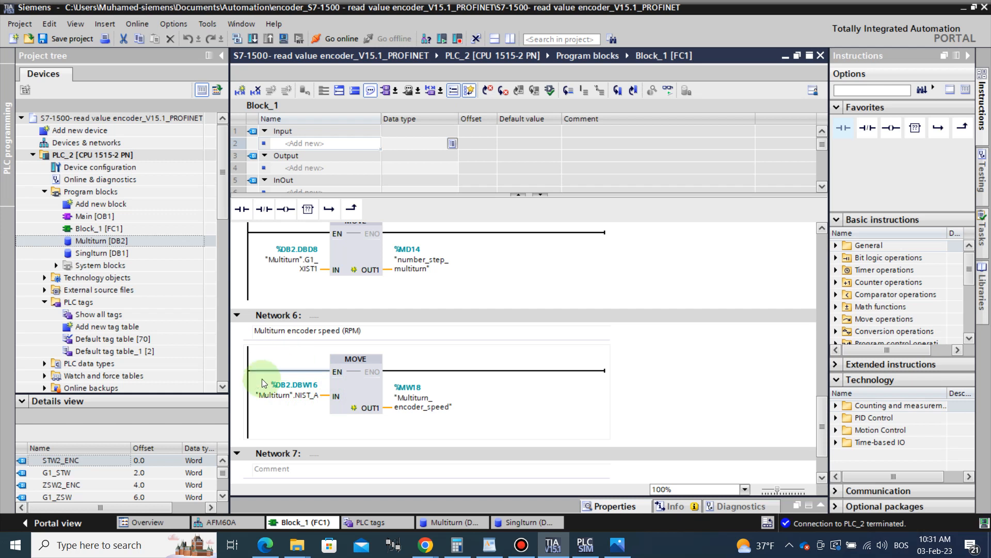
click(440, 522)
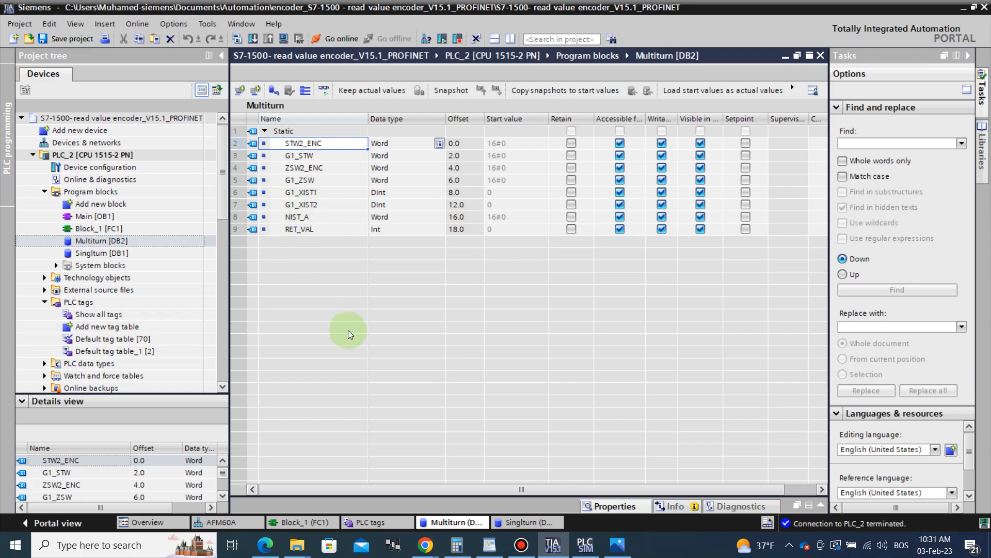
click(489, 545)
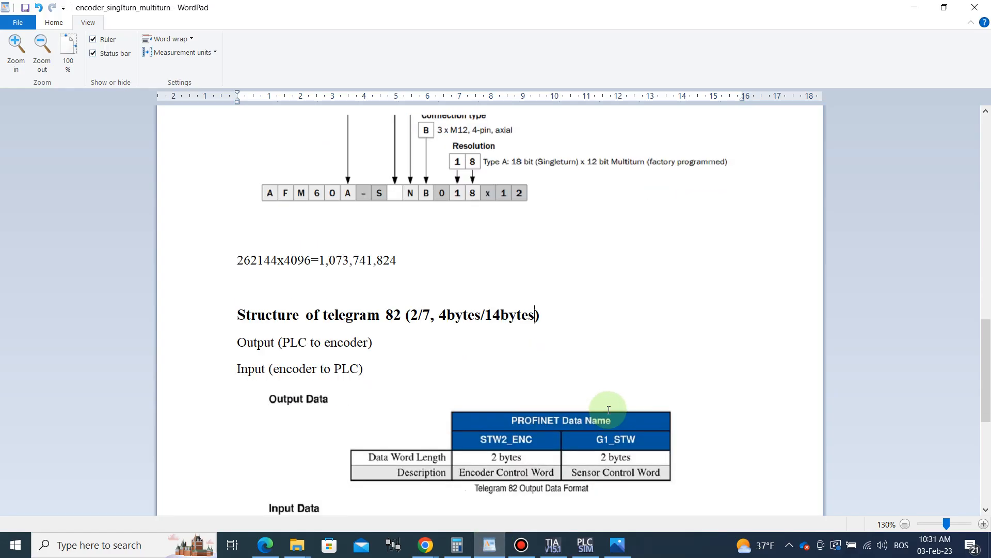
scroll(609, 409, down, 5)
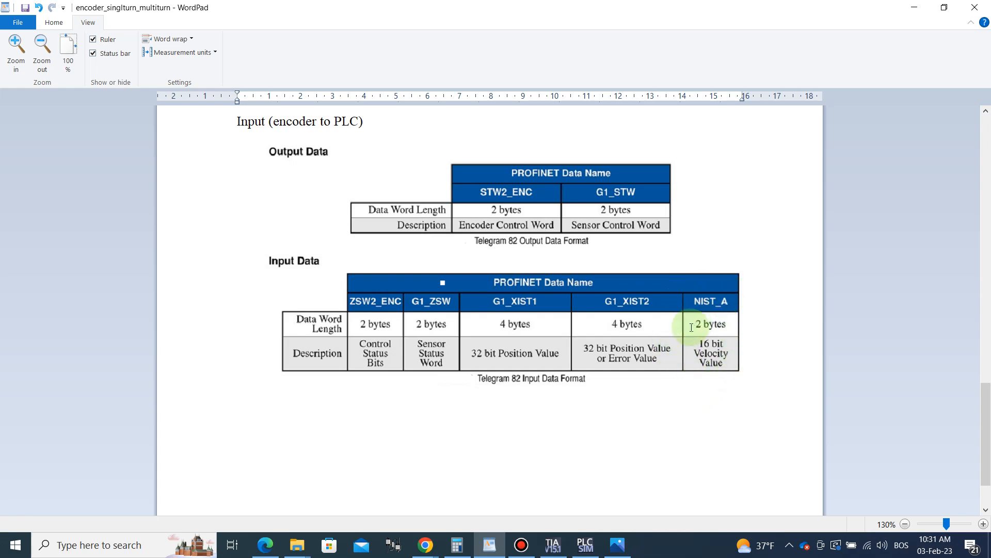
click(552, 544)
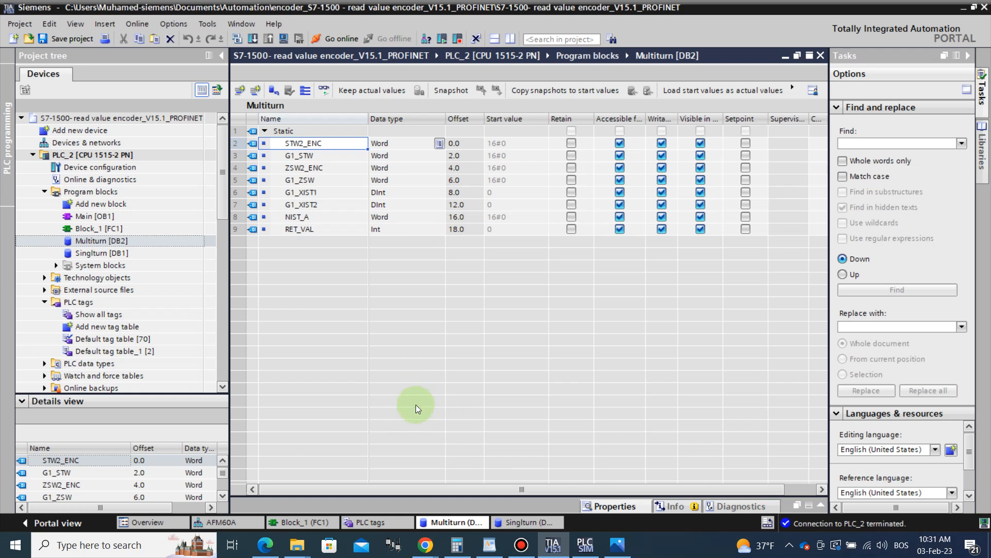
click(314, 521)
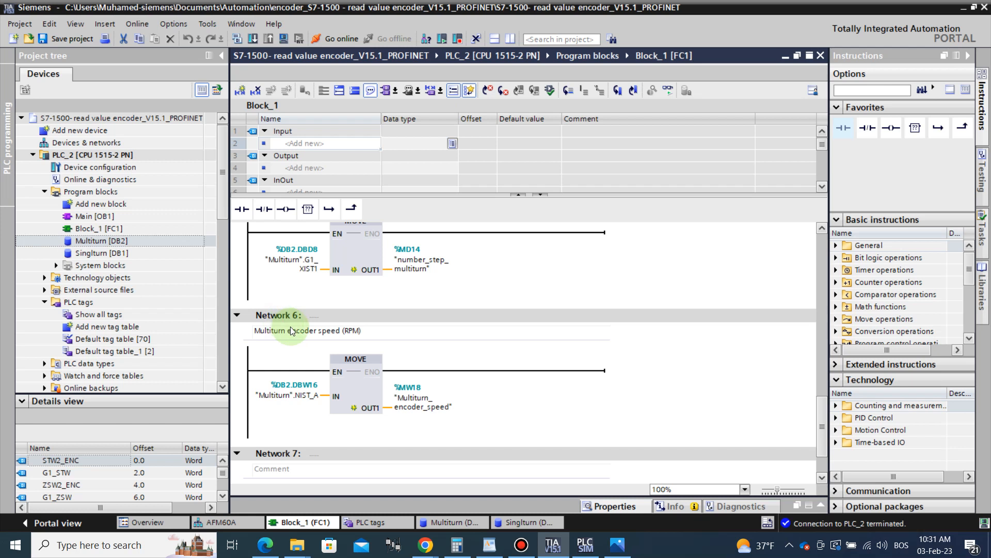
Step: Compile the hardware configuration and program blocks of PLC_2 [CPU 1515-2 PN]
click(602, 507)
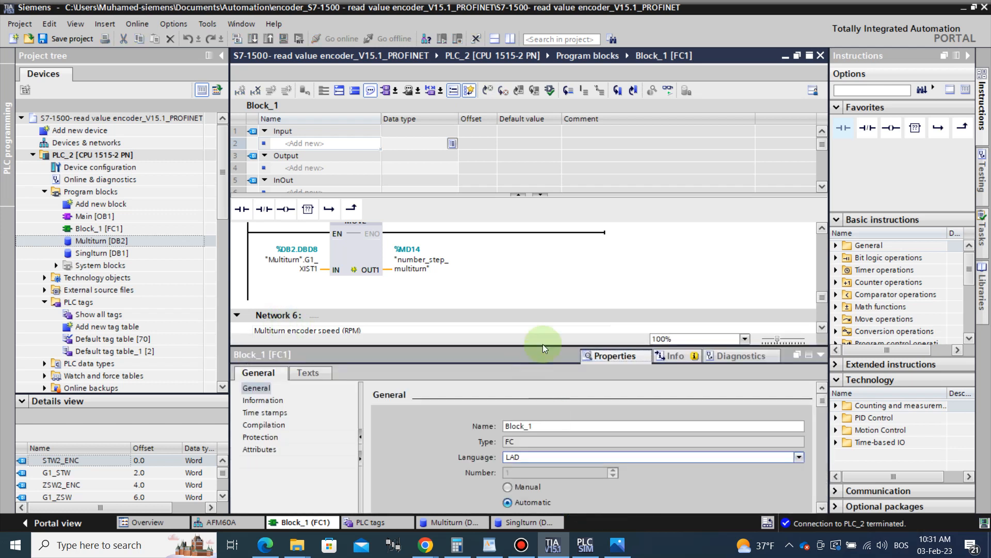
drag(825, 298, 822, 313)
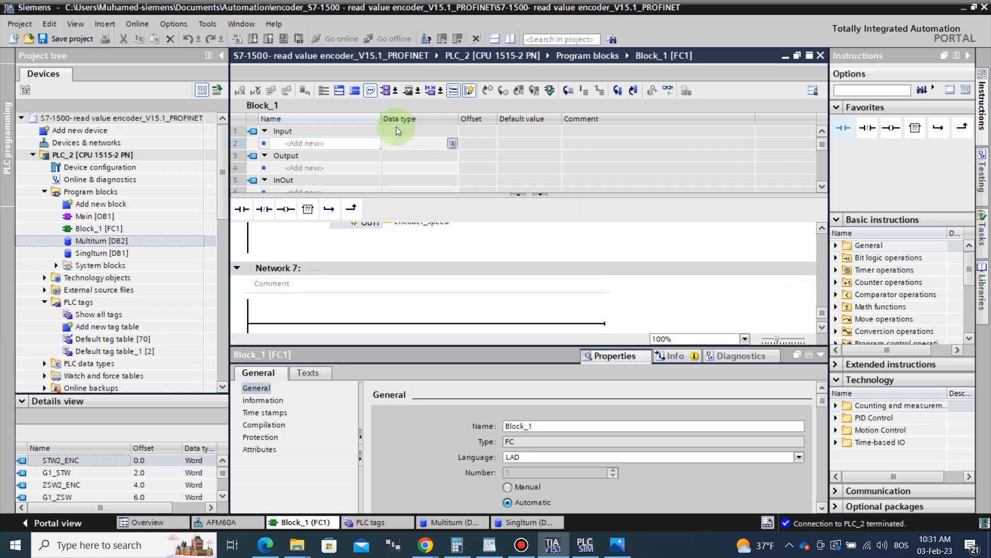
click(119, 155)
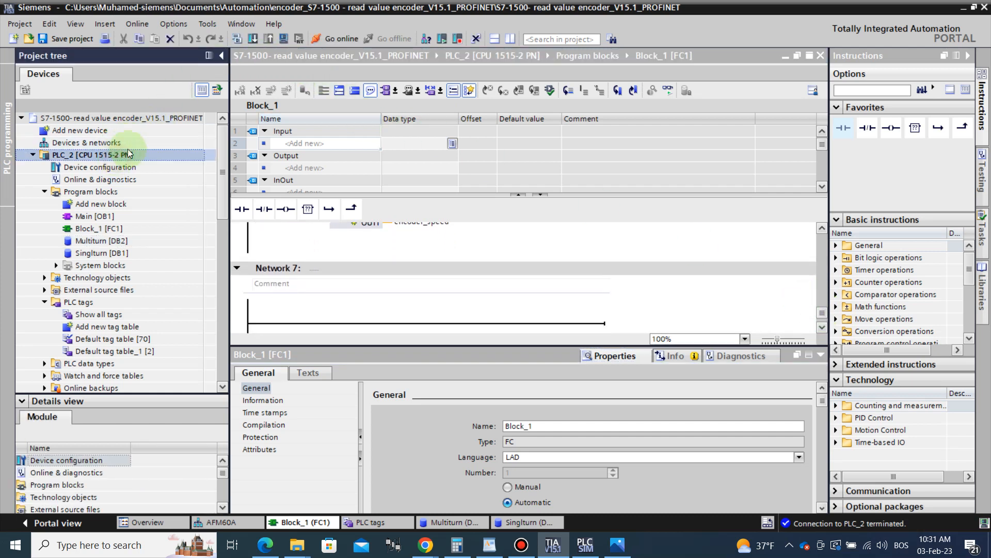
click(236, 39)
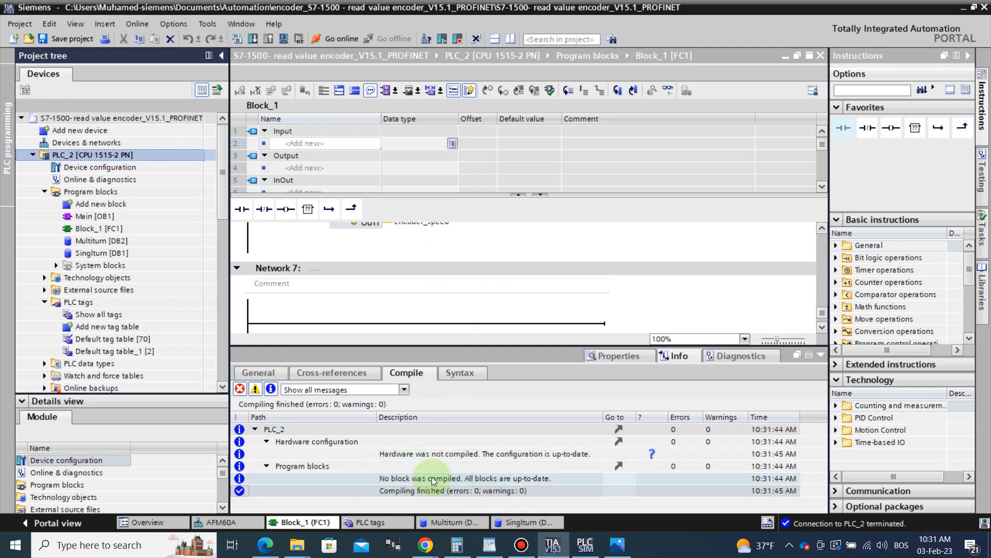
Step: Download PLC_2 to the simulated controller, finish the load, and collapse the inspector window below Block_1
click(252, 40)
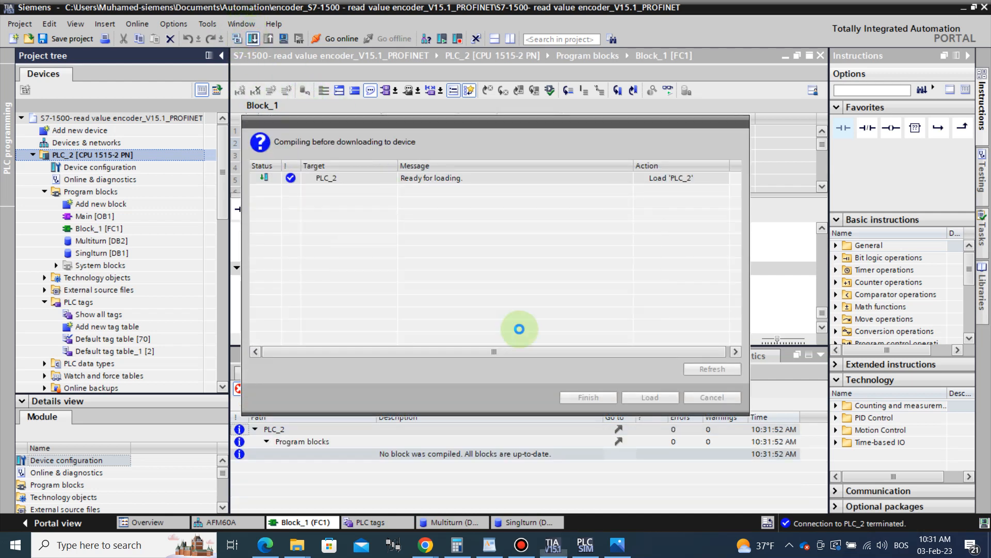
click(647, 398)
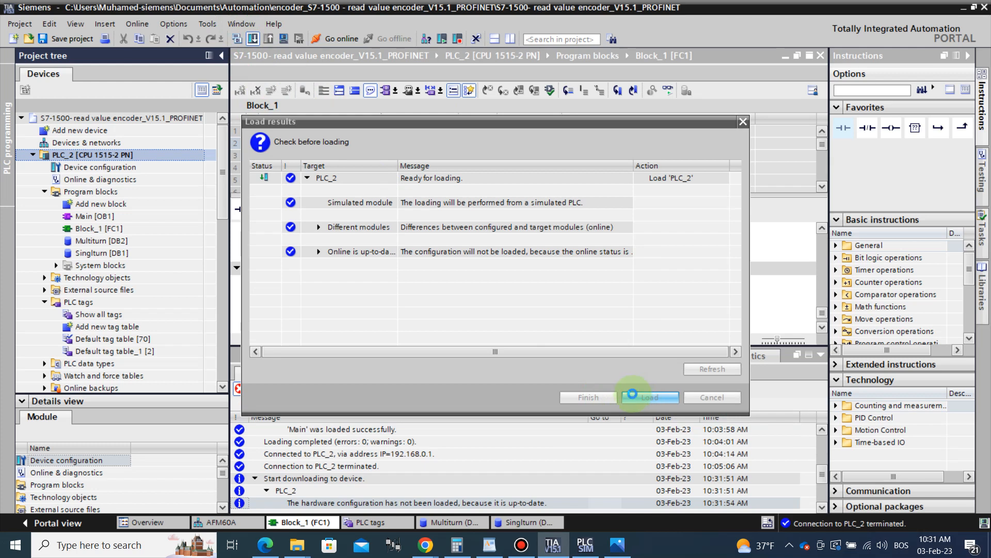
click(591, 399)
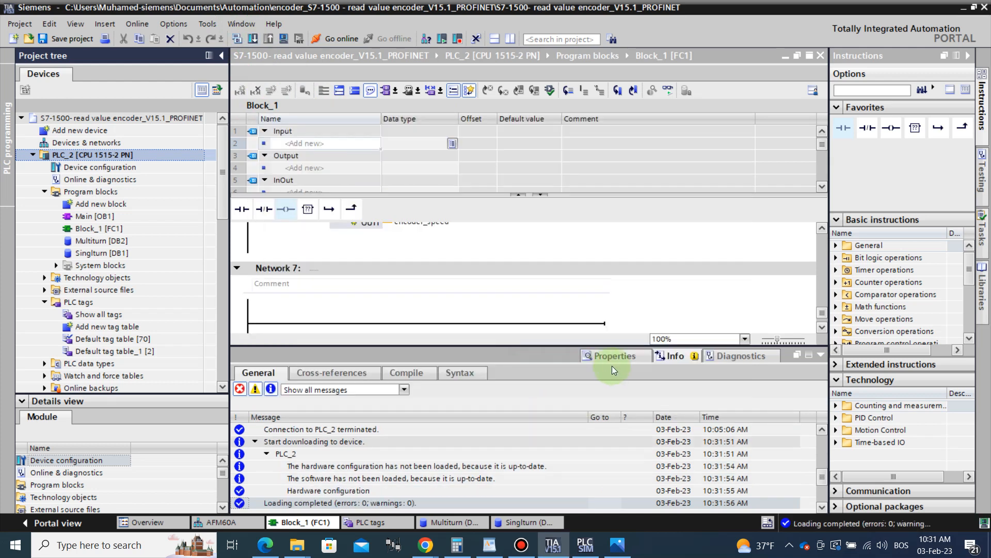
click(625, 355)
click(625, 355)
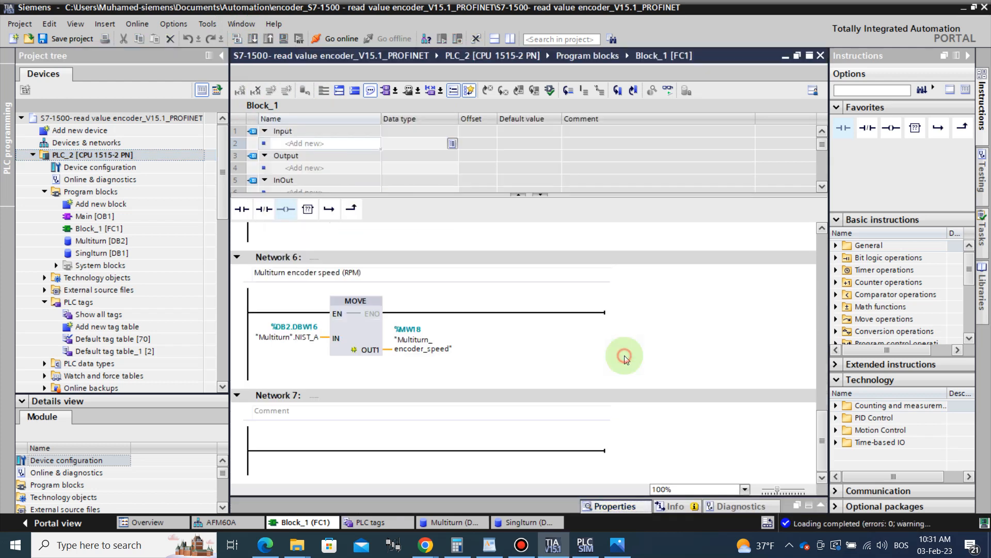
Step: Monitor Block_1 online and check the live values from the multiturn speed MOVE in Network 6 up to DPRD_DAT in Network 1
click(666, 90)
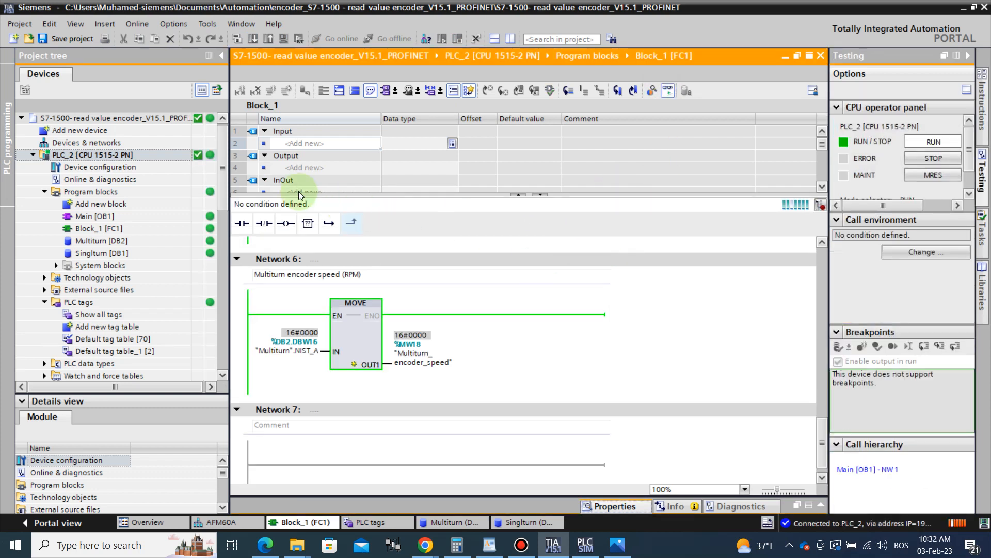
drag(826, 435, 816, 265)
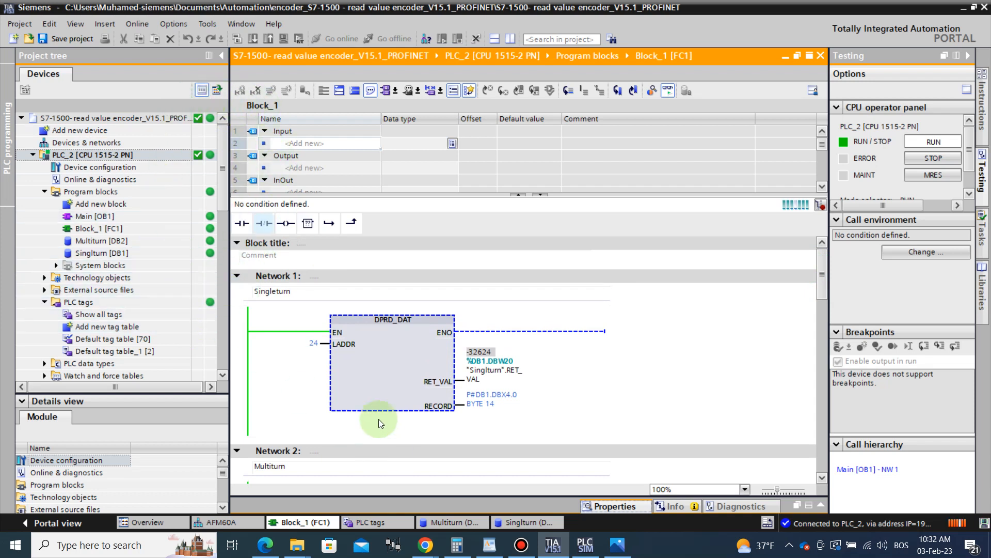
Step: Switch to the Photos app to show the picture slika youtube.png
click(617, 547)
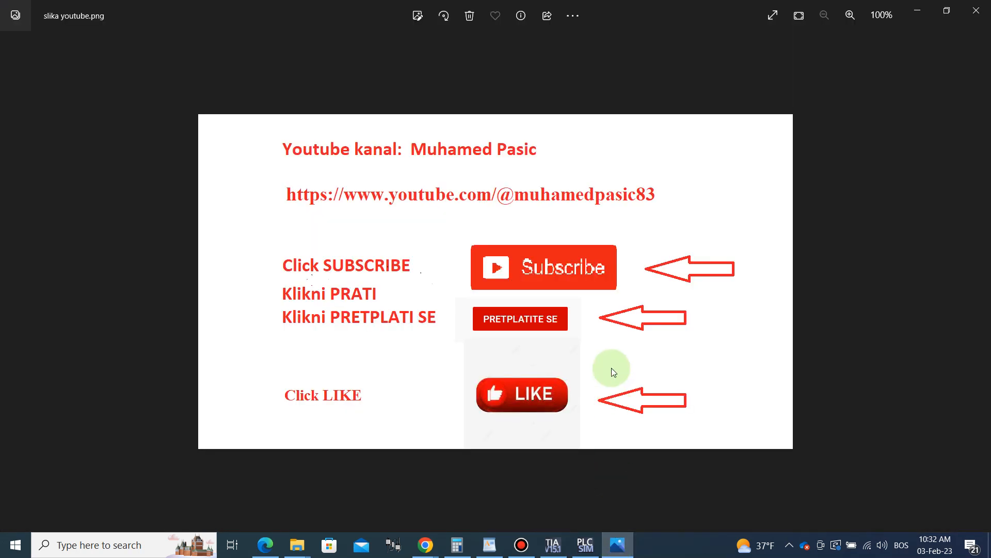